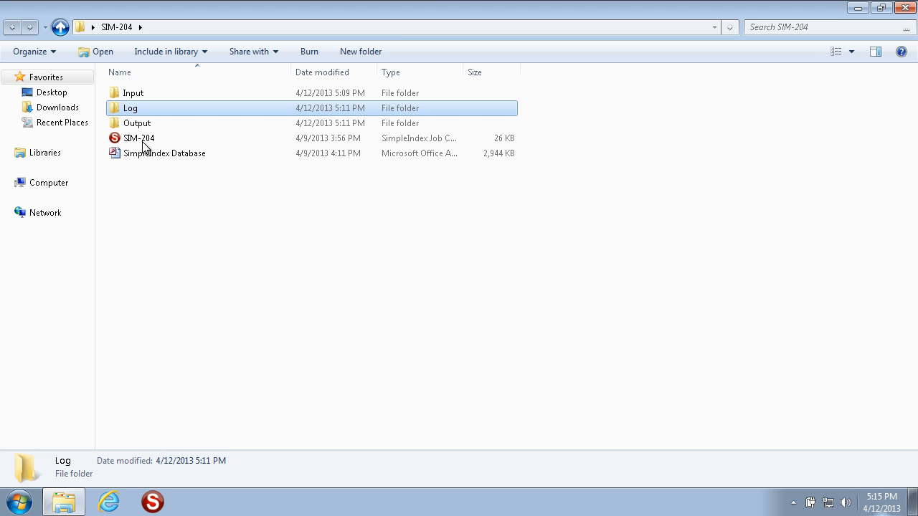
# Check the contents of the Log and Output subfolders of SIM-204 and return to the parent folder
pyautogui.click(142, 93)
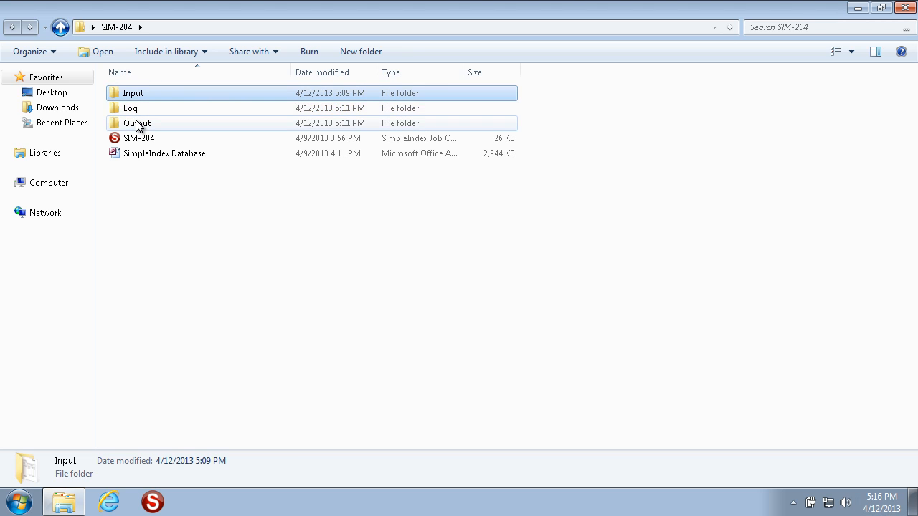
pyautogui.doubleClick(137, 112)
pyautogui.press('BackSpace')
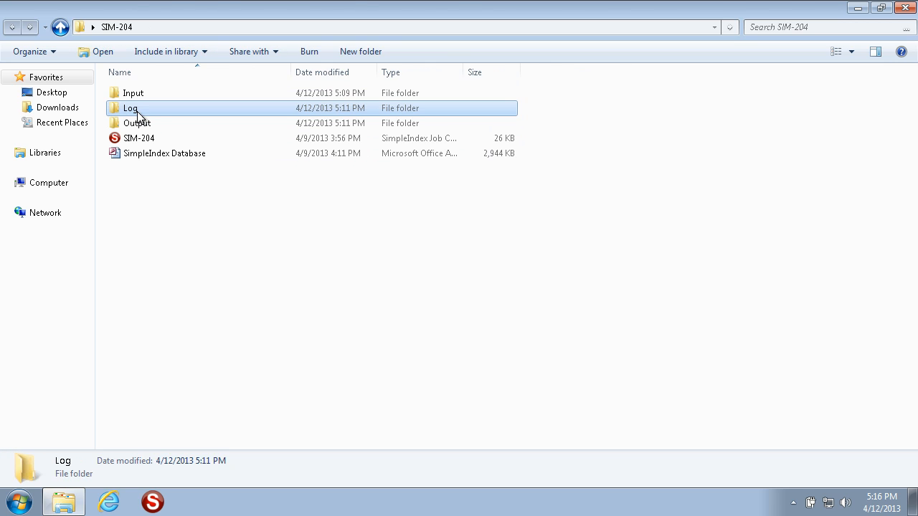
pyautogui.doubleClick(141, 128)
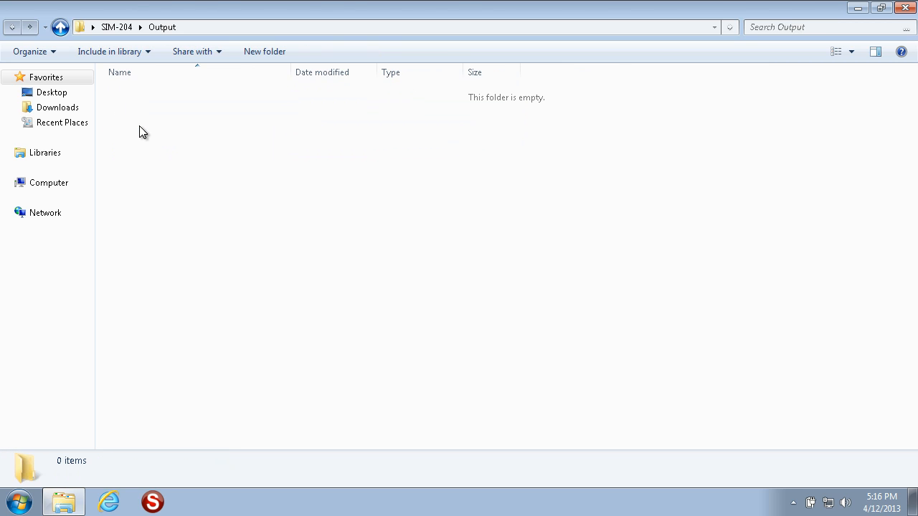
pyautogui.press('BackSpace')
# Launch the SIM-204 job configuration to process its batch, and restore the folder window to a smaller size
pyautogui.doubleClick(144, 137)
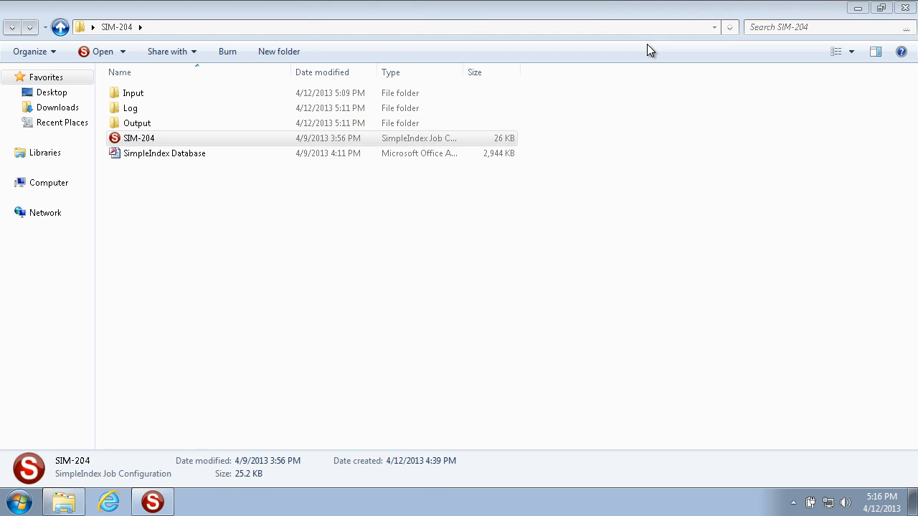
pyautogui.click(882, 8)
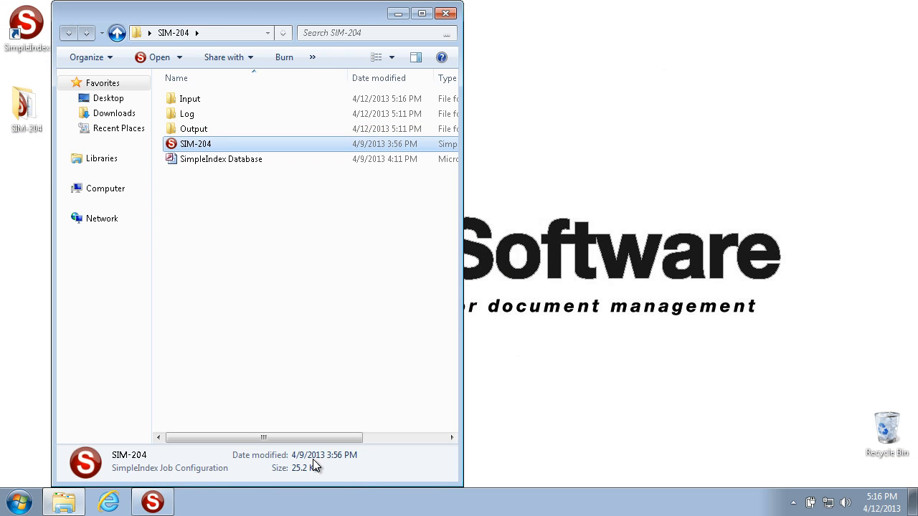
pyautogui.click(152, 504)
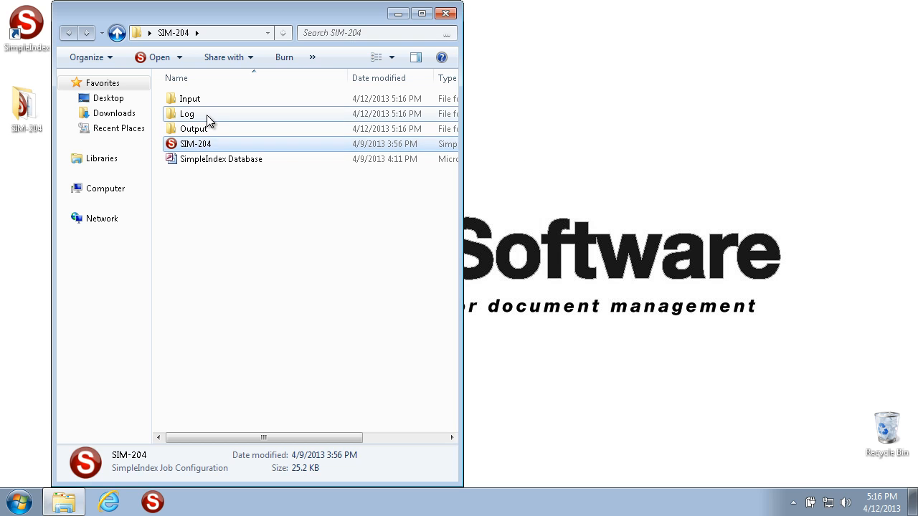
# Open the IndexLog file in the Log folder, examine the first record's index values, file path, page count and batch ID, and close it
pyautogui.doubleClick(207, 116)
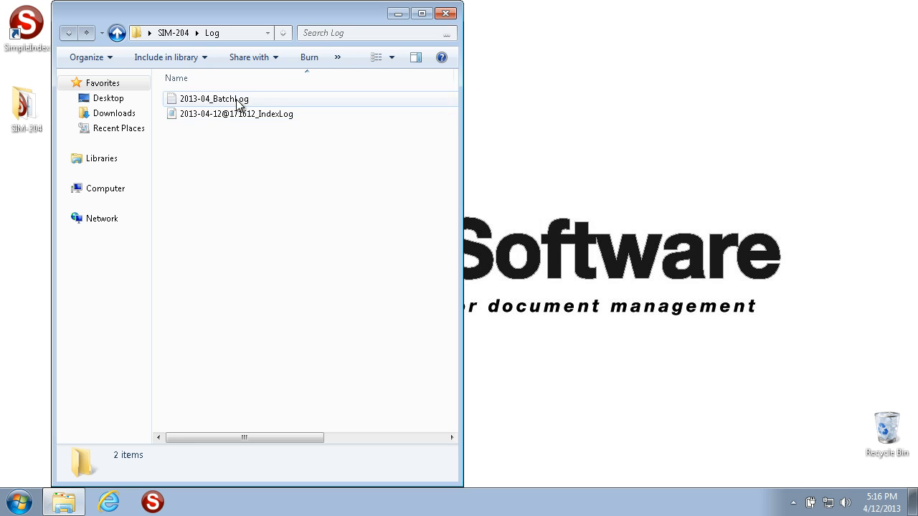
pyautogui.doubleClick(236, 114)
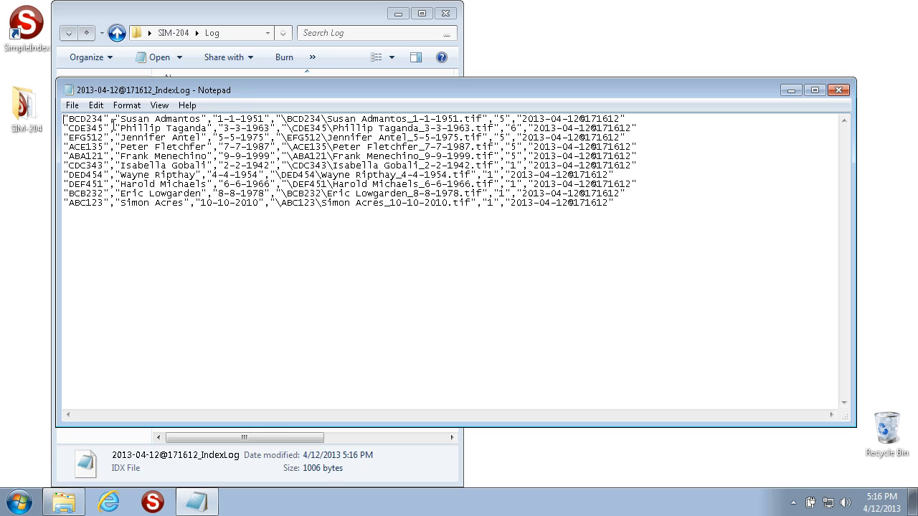
pyautogui.moveTo(66, 119); pyautogui.dragTo(270, 119)
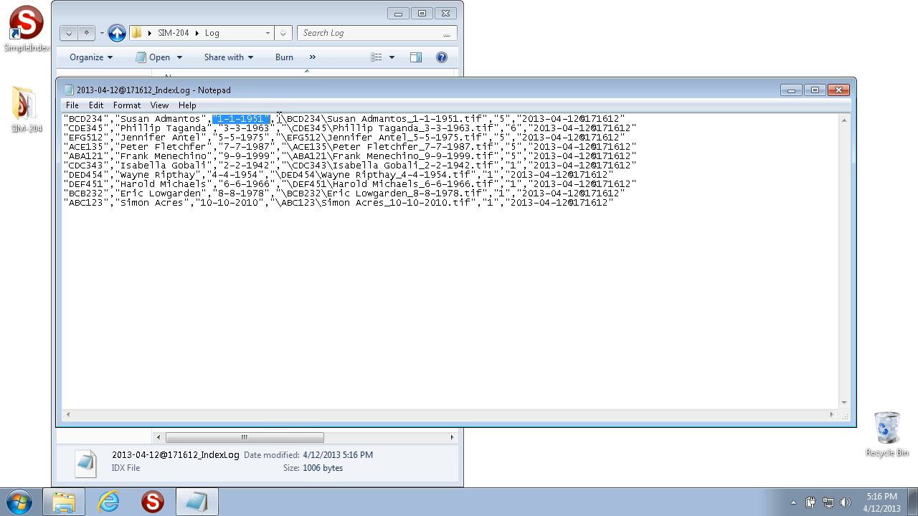
pyautogui.moveTo(277, 118); pyautogui.dragTo(488, 119)
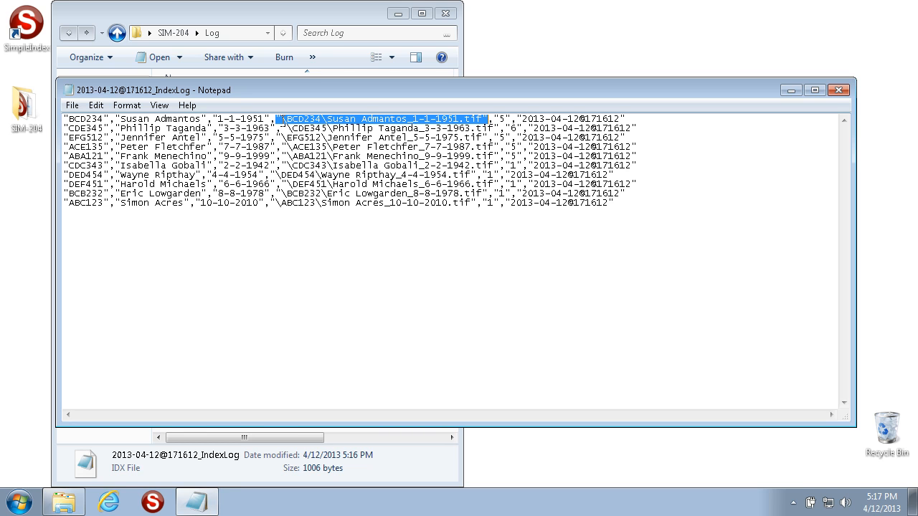
pyautogui.click(492, 119)
pyautogui.moveTo(493, 119); pyautogui.dragTo(510, 119)
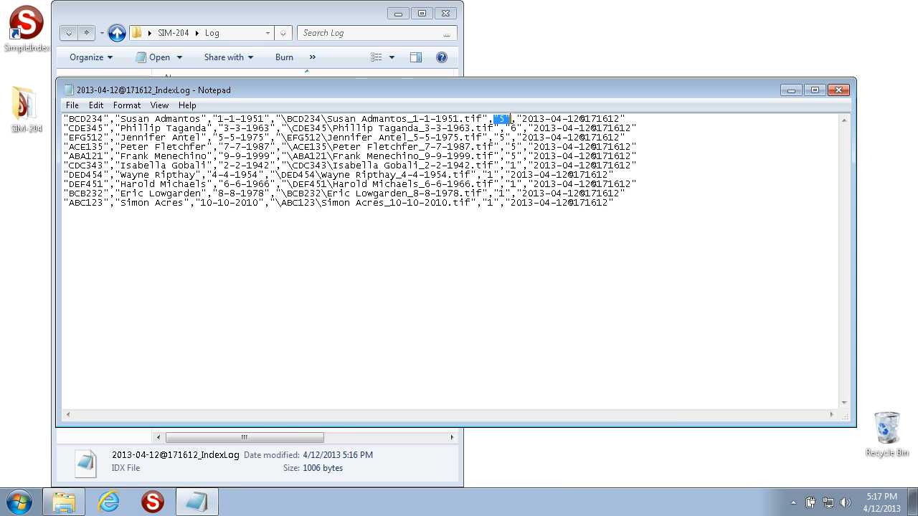
pyautogui.moveTo(517, 119); pyautogui.dragTo(625, 120)
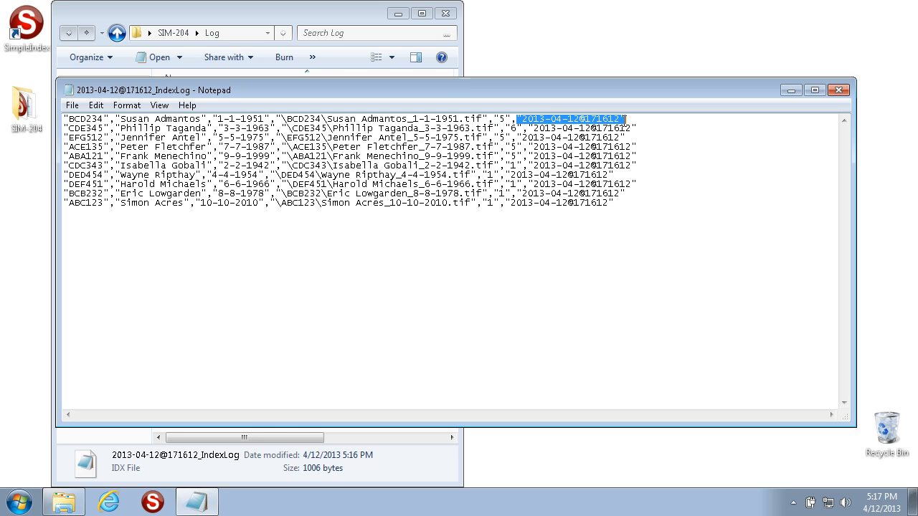
pyautogui.moveTo(522, 119); pyautogui.dragTo(621, 120)
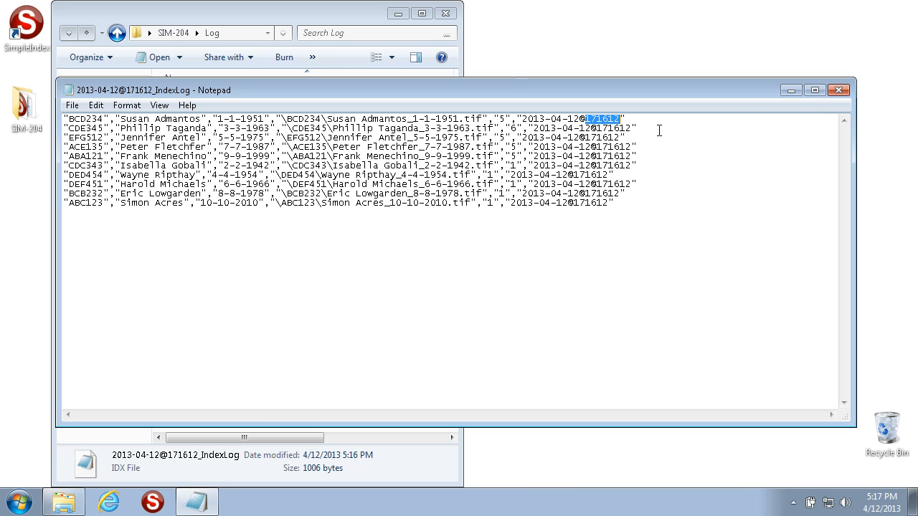
pyautogui.click(841, 89)
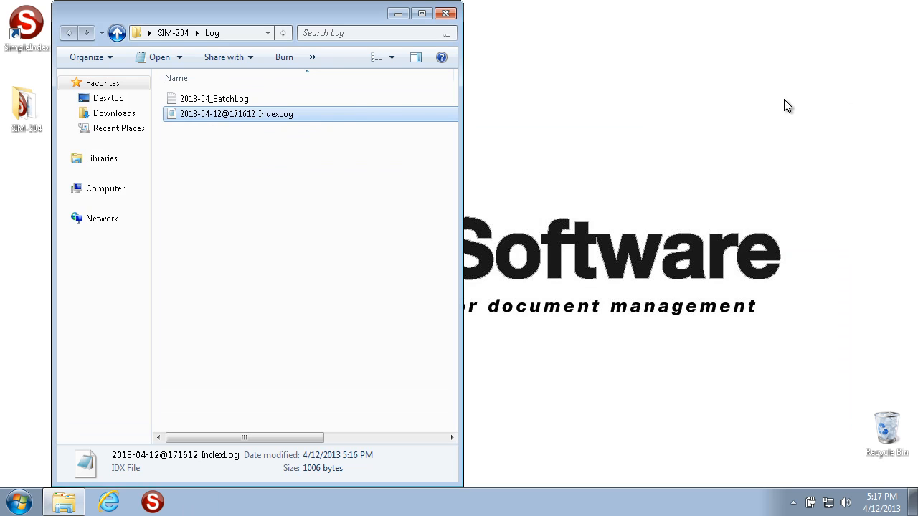
# Open the 2013-04_BatchLog file, examine its user, start and end time, page count and batch ID fields, and close it
pyautogui.doubleClick(262, 99)
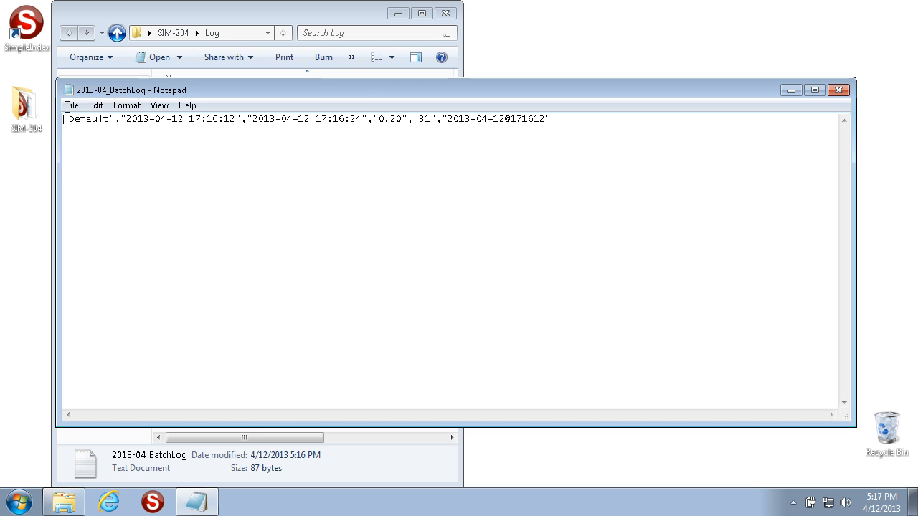
pyautogui.moveTo(116, 121); pyautogui.dragTo(64, 123)
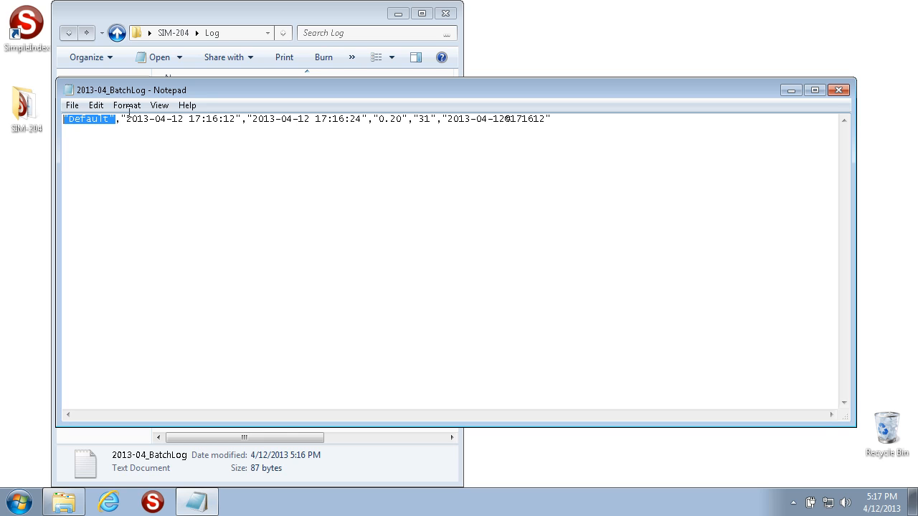
pyautogui.moveTo(122, 118); pyautogui.dragTo(243, 119)
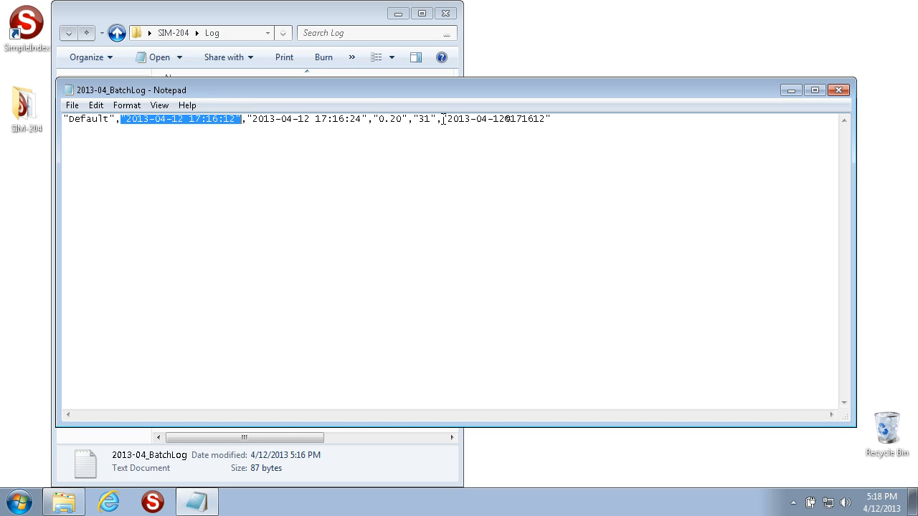
pyautogui.doubleClick(247, 118)
pyautogui.moveTo(246, 118); pyautogui.dragTo(438, 120)
pyautogui.click(286, 119)
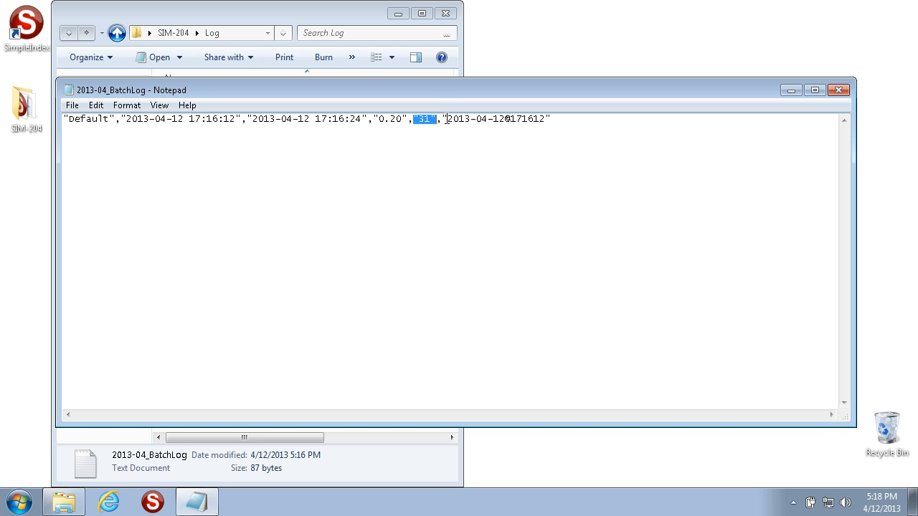
pyautogui.moveTo(443, 119); pyautogui.dragTo(560, 119)
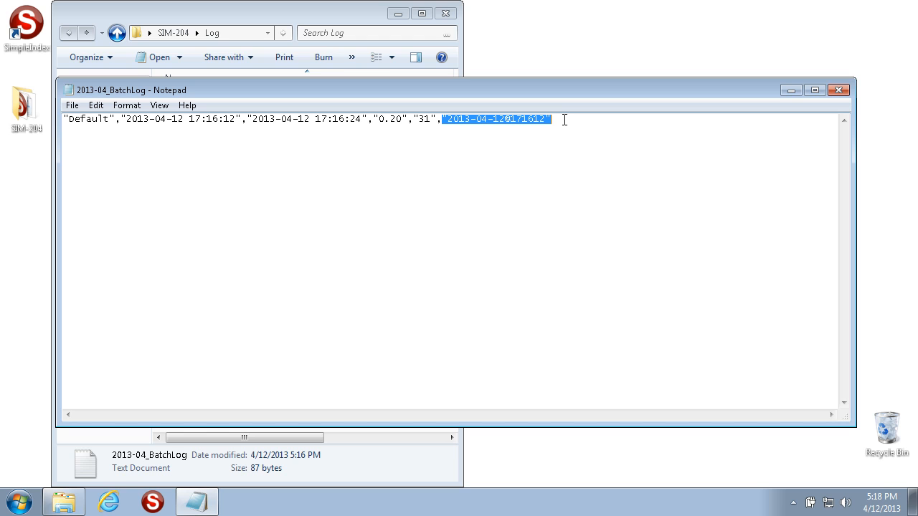
pyautogui.click(840, 92)
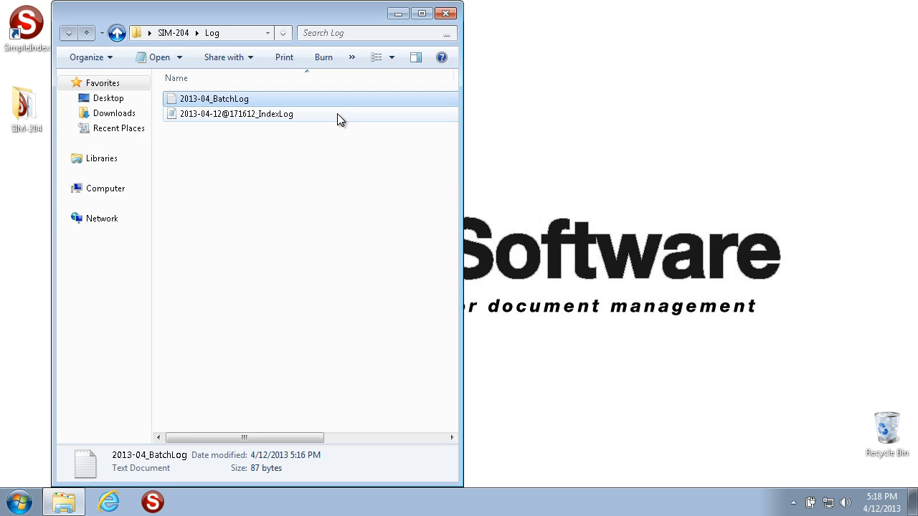
# Start SimpleIndex and open the SIM-204 job configuration
pyautogui.click(153, 503)
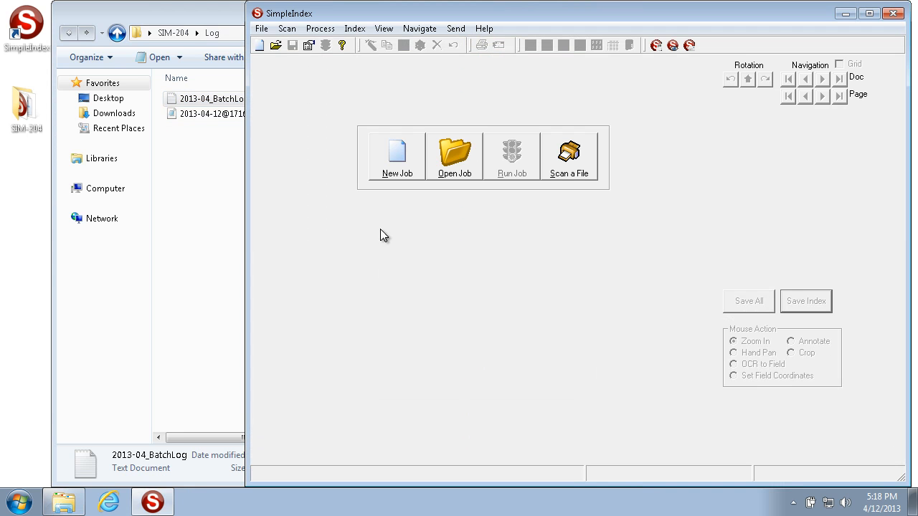
pyautogui.click(454, 155)
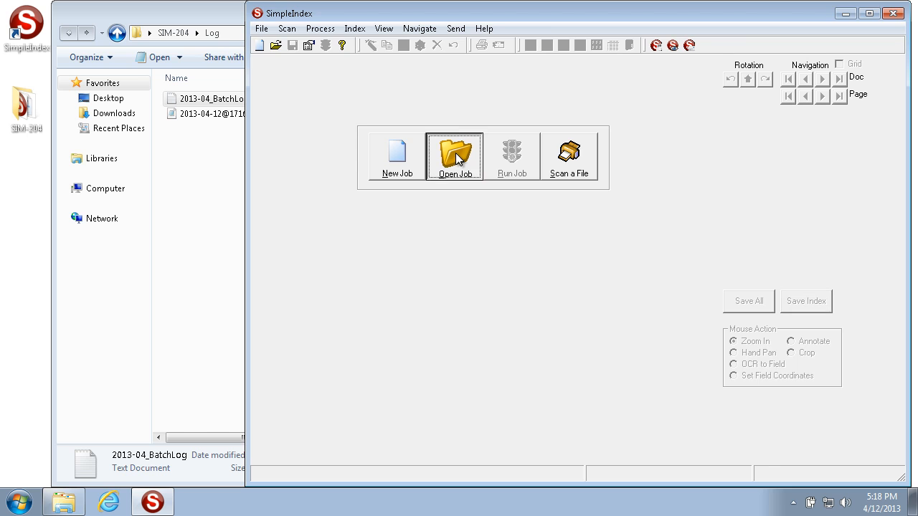
pyautogui.click(424, 146)
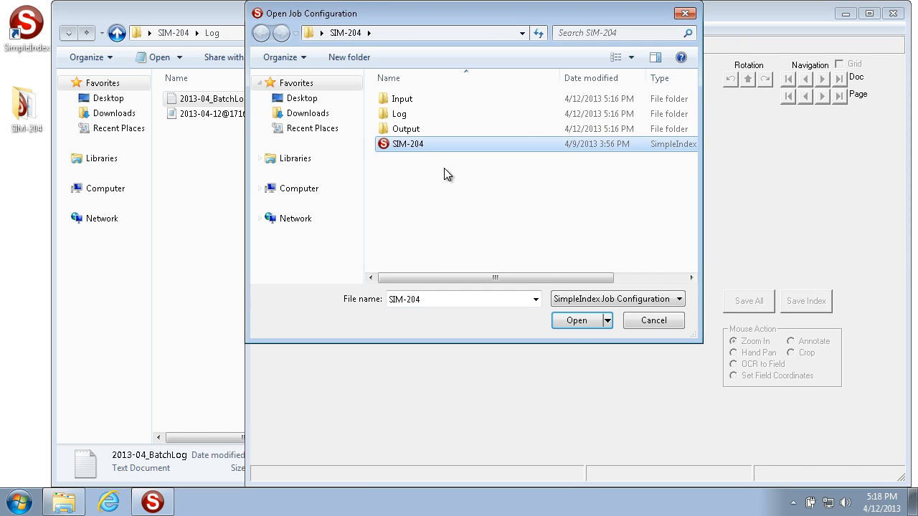
pyautogui.click(567, 322)
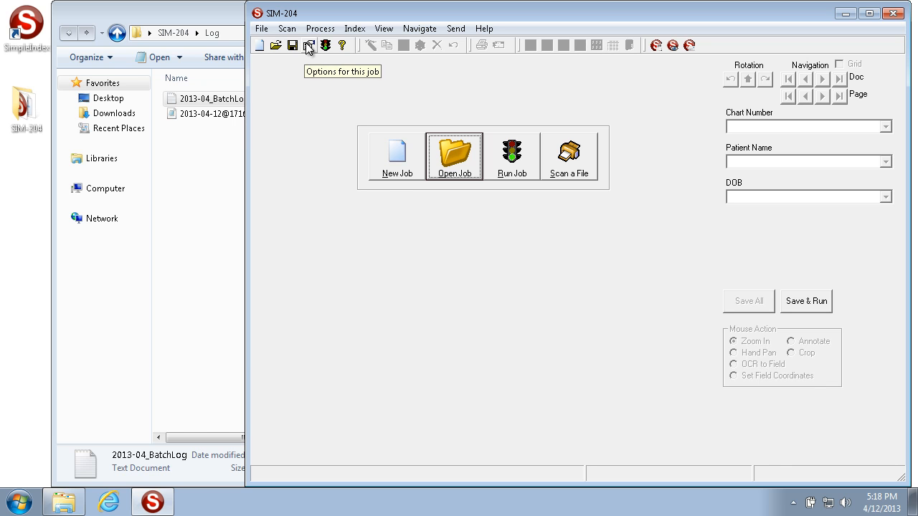
# Open the job's logging options and set the index log's file extension to CSV
pyautogui.click(261, 28)
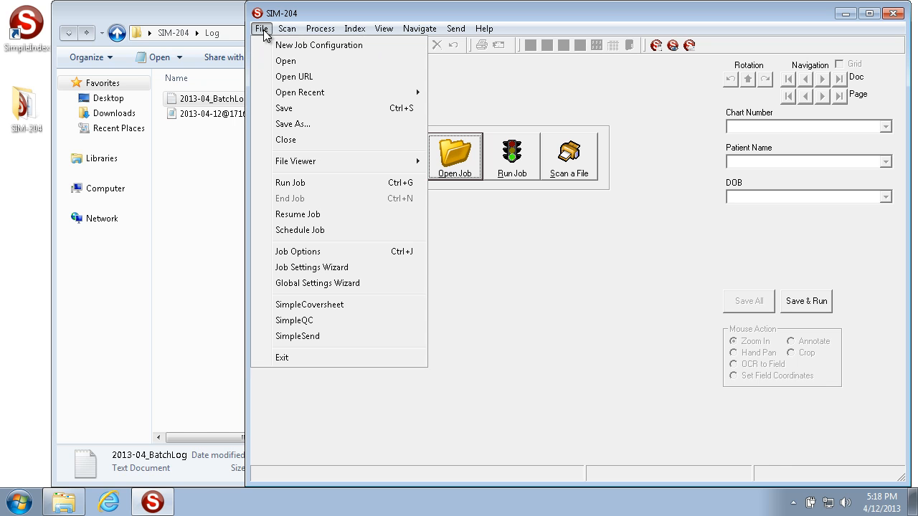
pyautogui.click(329, 252)
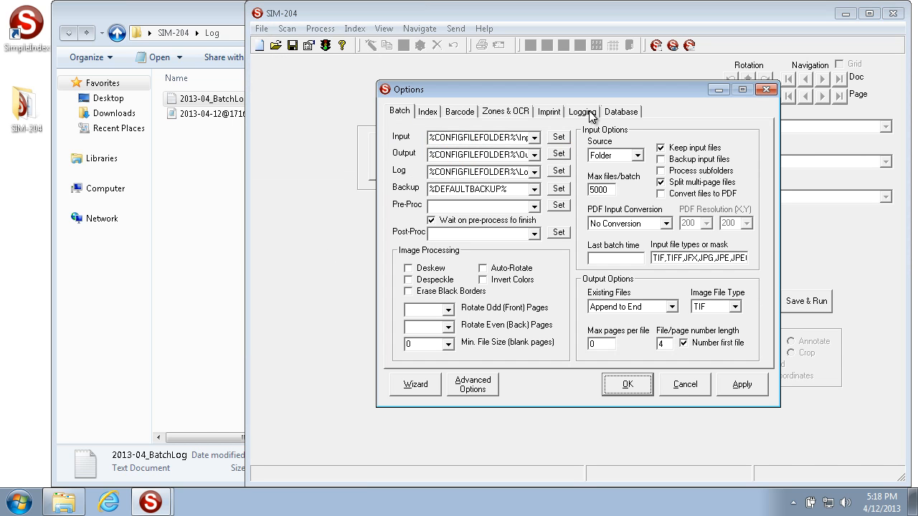
pyautogui.click(590, 115)
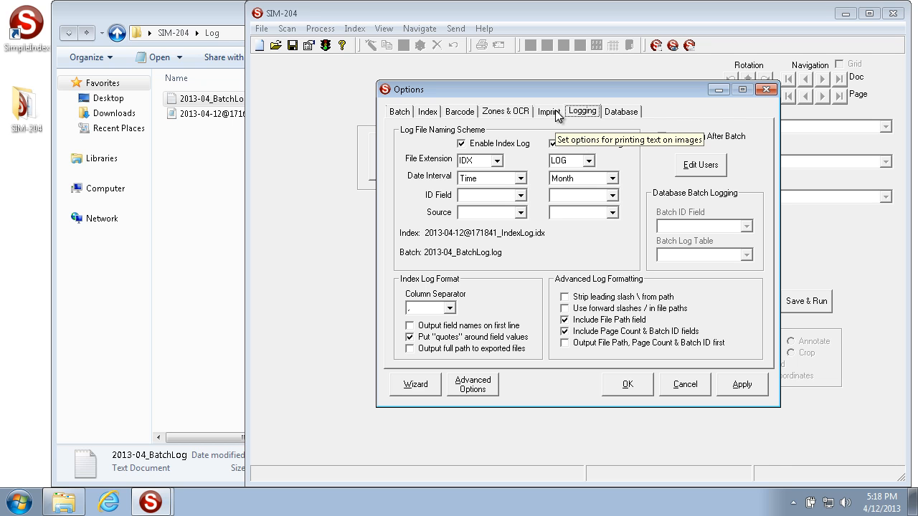
pyautogui.click(497, 161)
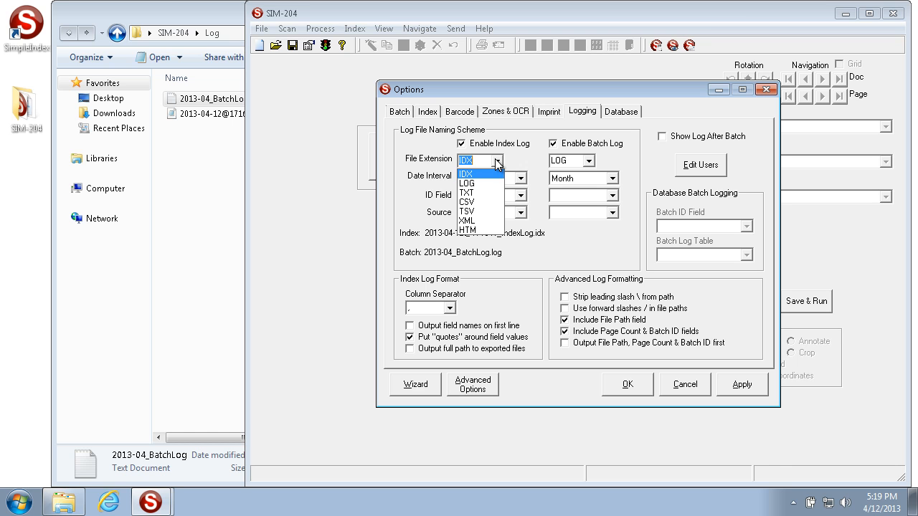
pyautogui.click(482, 200)
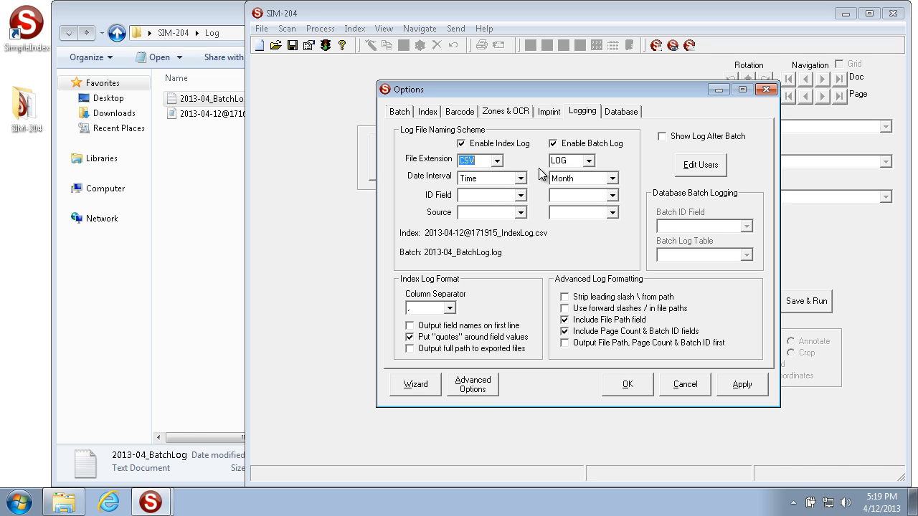
# Set the batch log's file extension to TXT
pyautogui.click(589, 160)
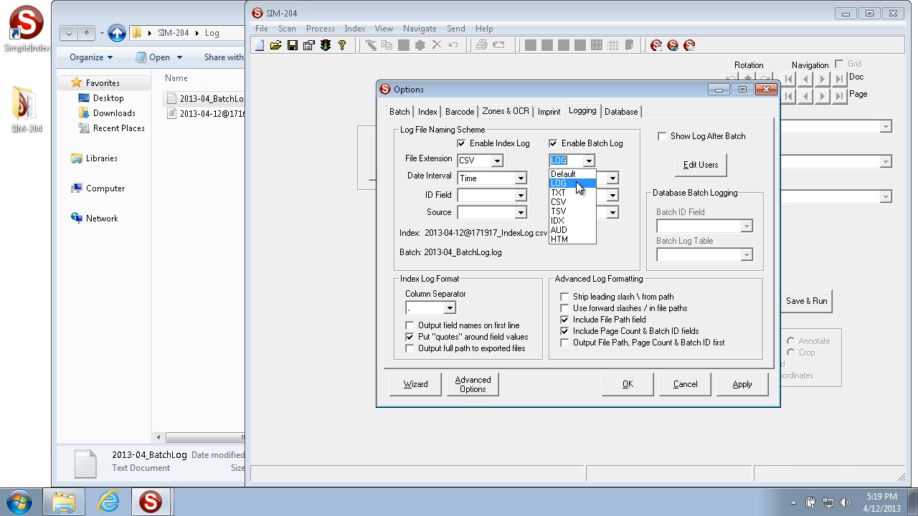
pyautogui.click(576, 183)
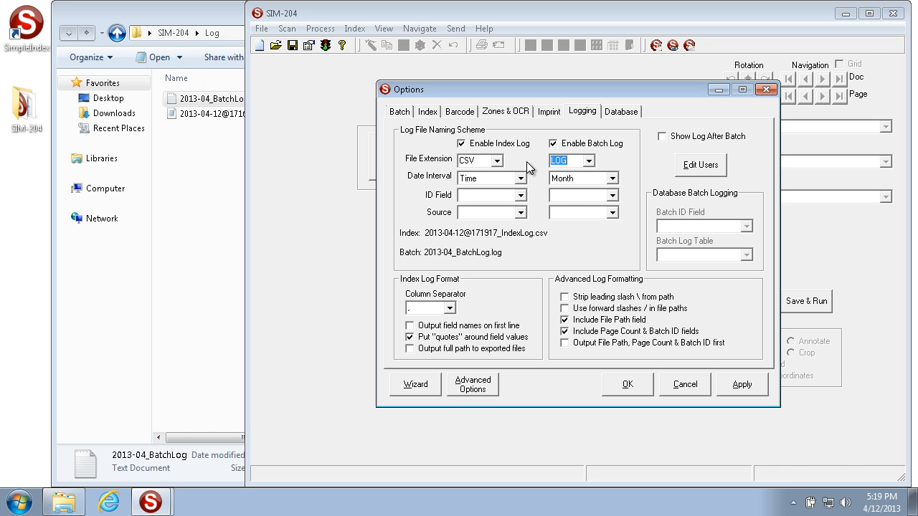
pyautogui.click(590, 161)
pyautogui.click(574, 195)
# Review the index log's file extension and date interval choices, keeping CSV and Time selected
pyautogui.click(496, 161)
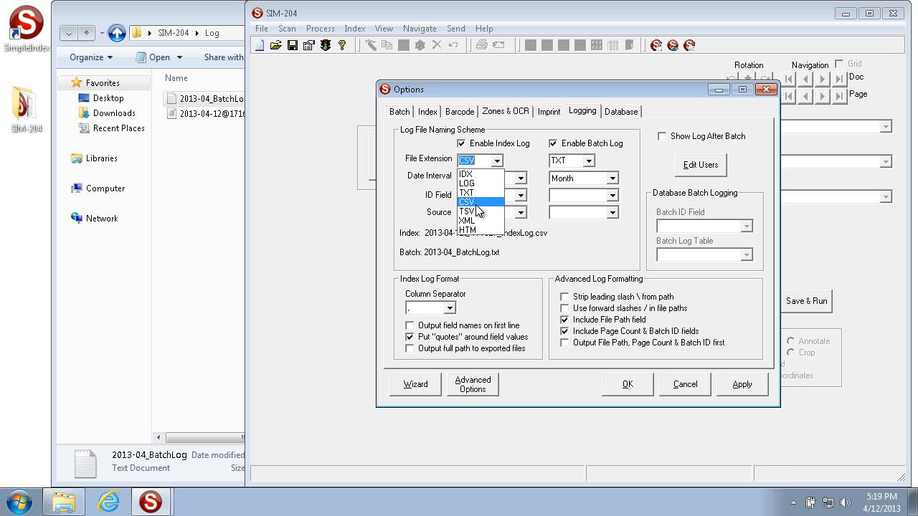
pyautogui.click(477, 202)
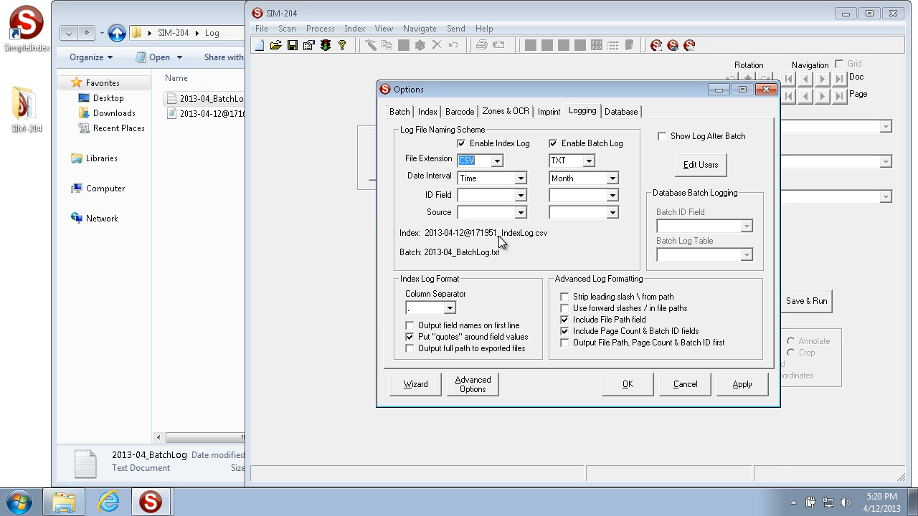
pyautogui.click(520, 179)
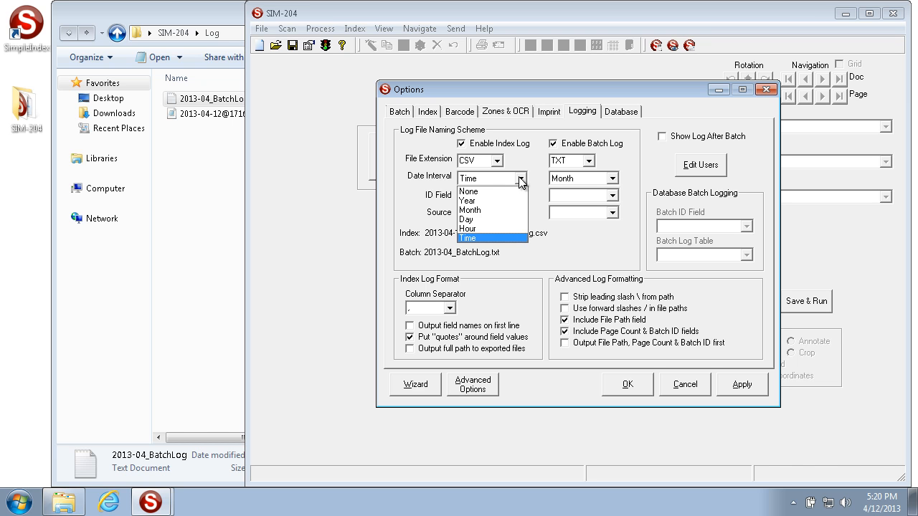
pyautogui.click(501, 239)
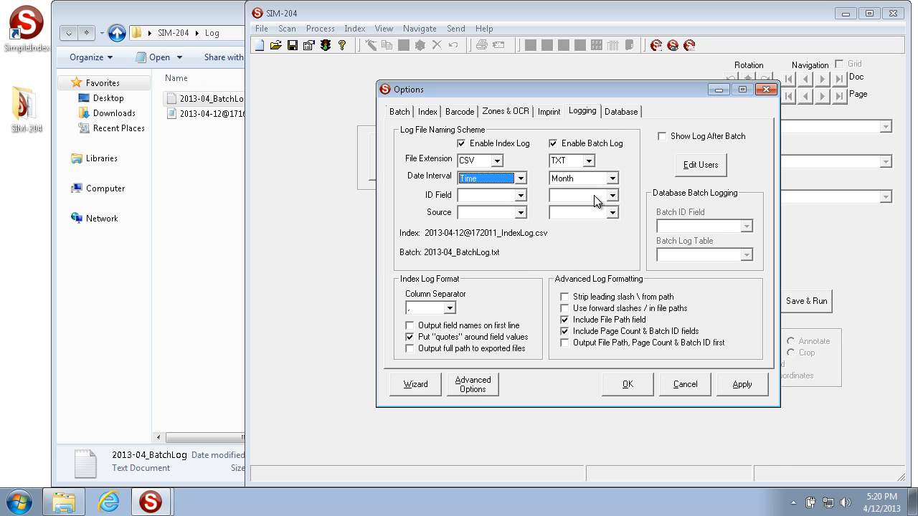
# Try the Day, Hour and Year date intervals for the batch log and return it to Month
pyautogui.click(613, 178)
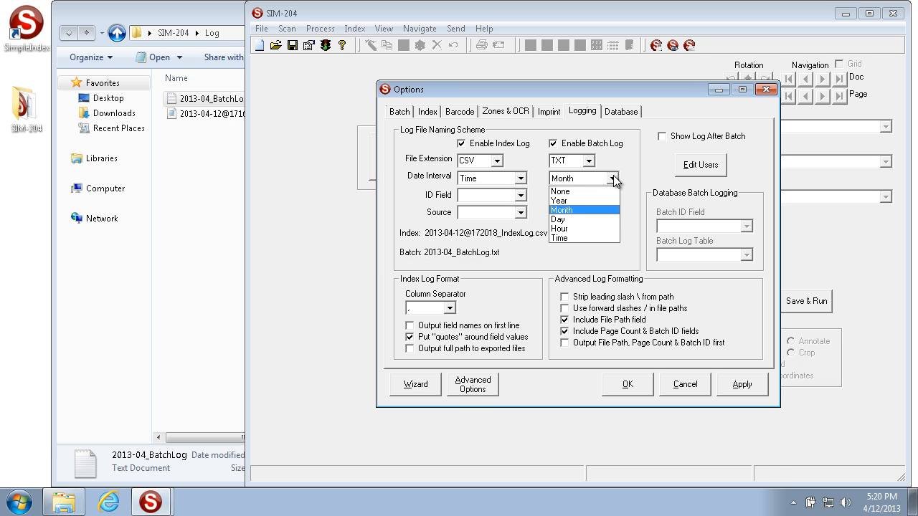
pyautogui.click(613, 178)
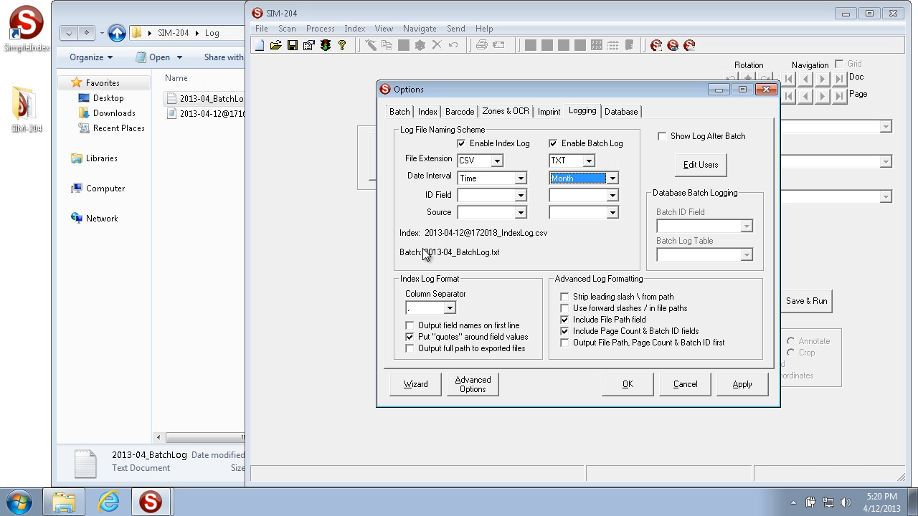
pyautogui.click(613, 178)
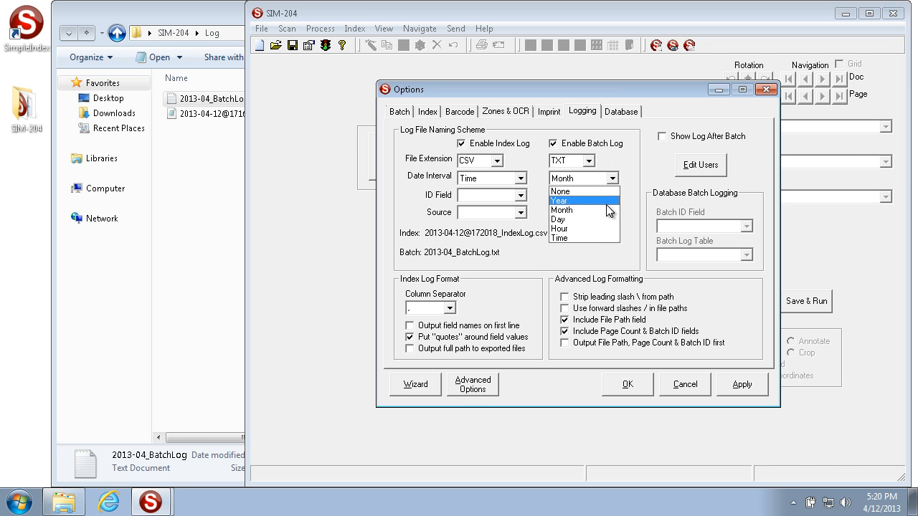
pyautogui.click(604, 217)
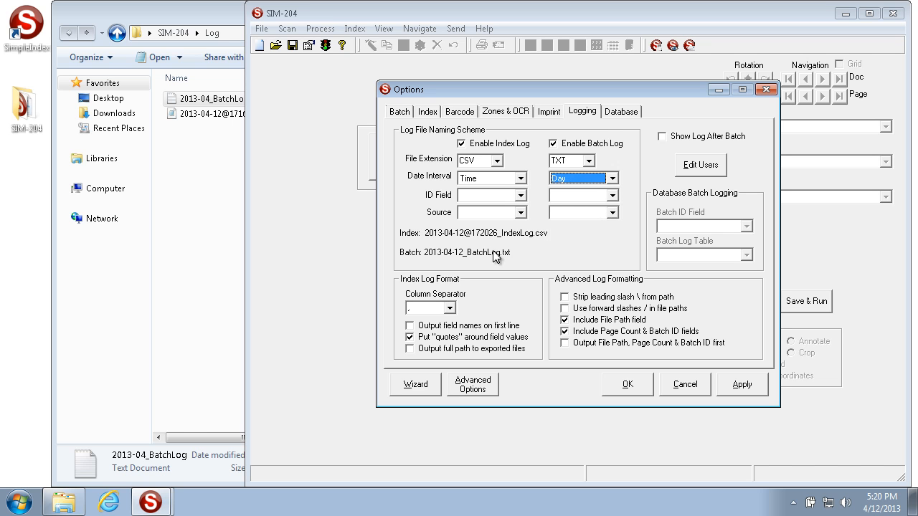
pyautogui.click(612, 178)
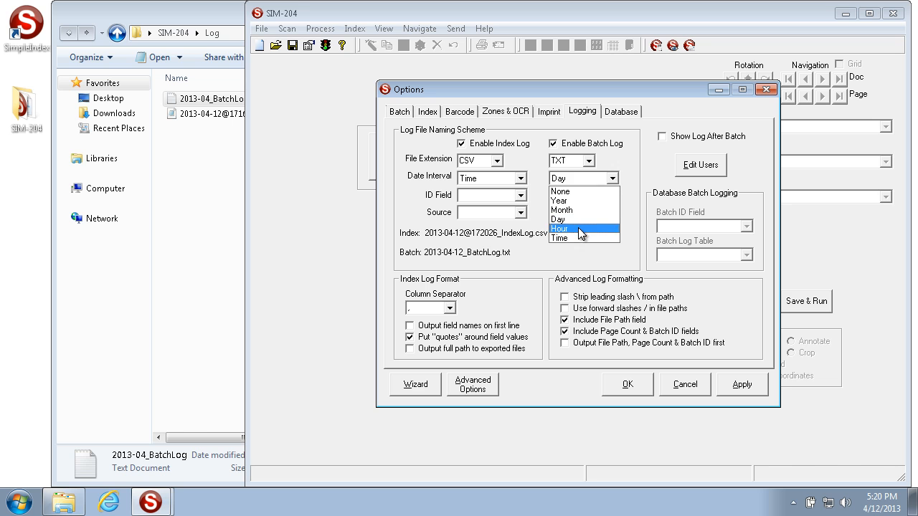
pyautogui.click(578, 227)
pyautogui.click(612, 178)
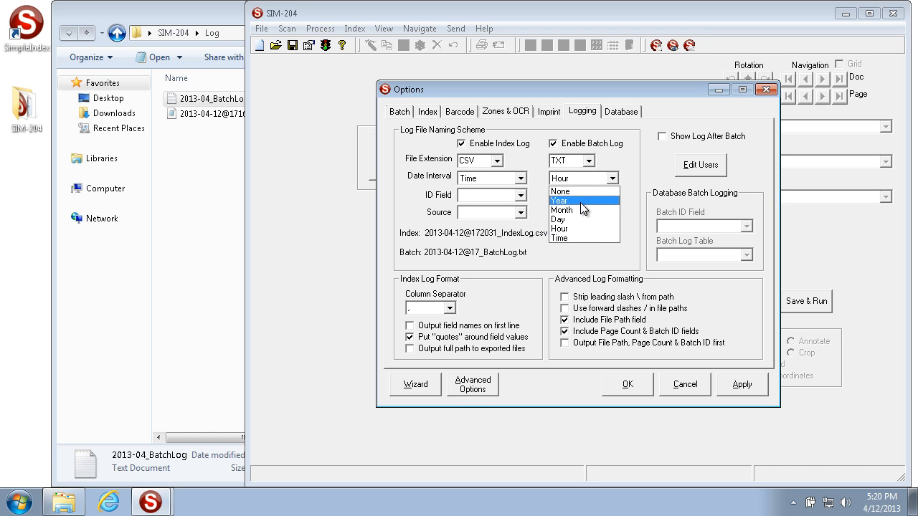
pyautogui.click(581, 202)
pyautogui.click(614, 179)
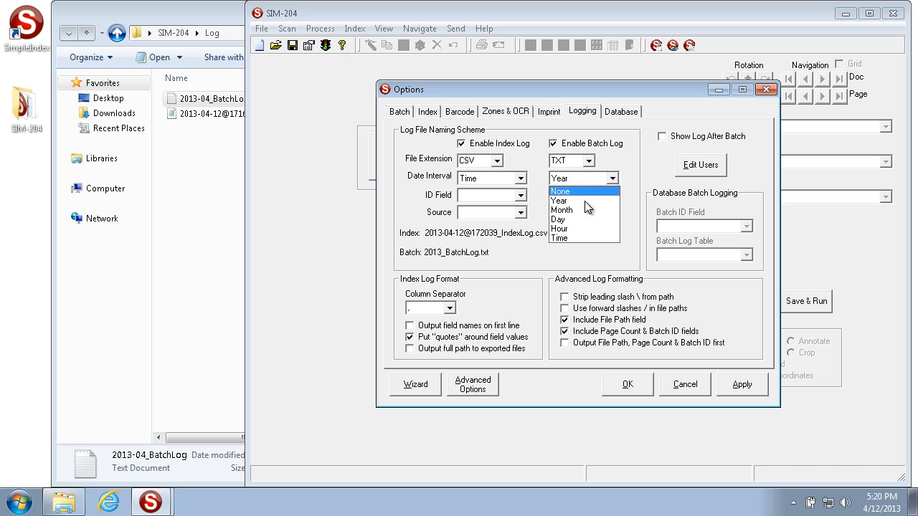
pyautogui.click(583, 211)
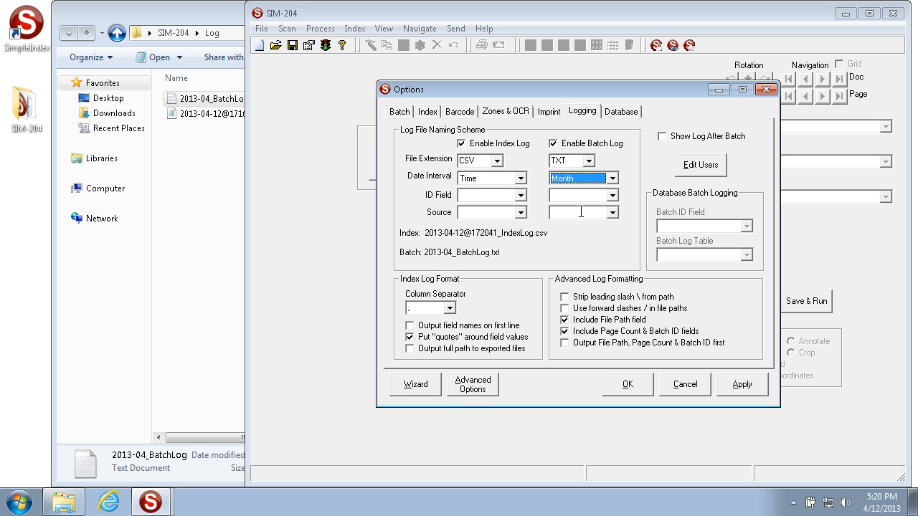
# Set the index log's date interval to Day and its ID field to 1 - Chart Number
pyautogui.click(521, 178)
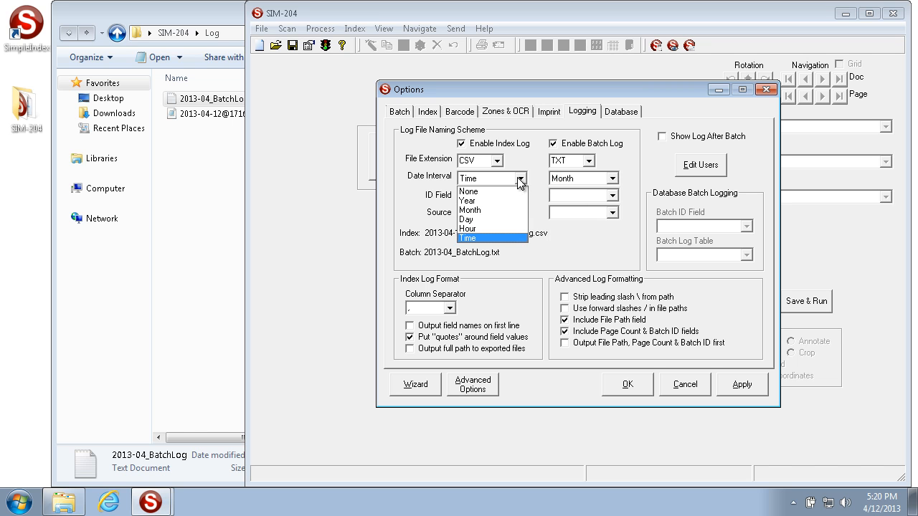
pyautogui.click(505, 221)
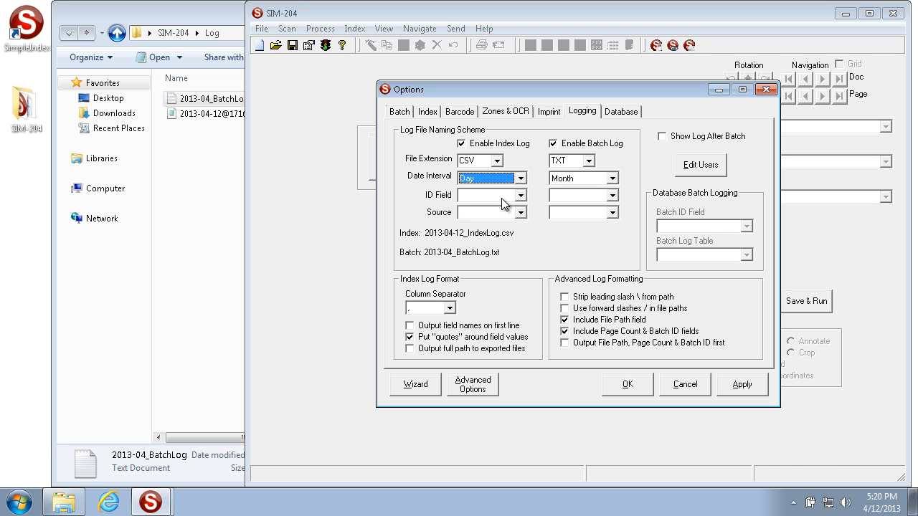
pyautogui.click(522, 196)
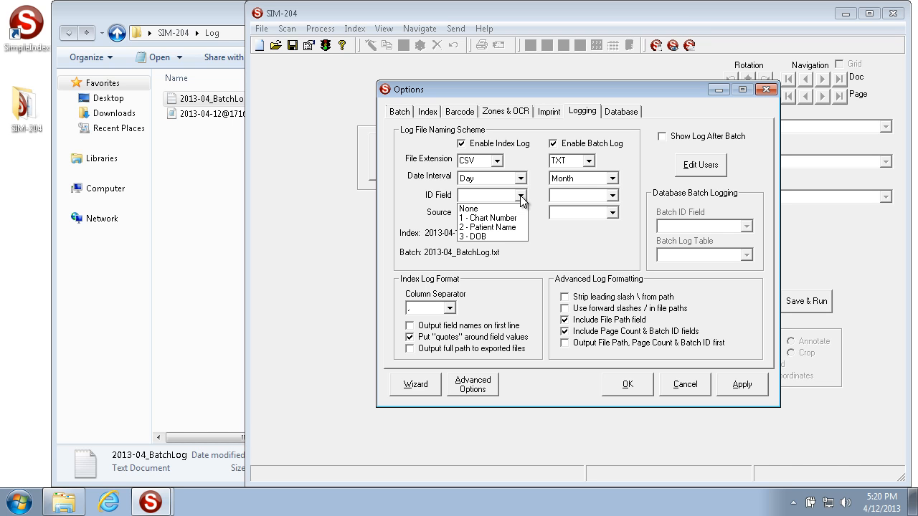
pyautogui.click(488, 218)
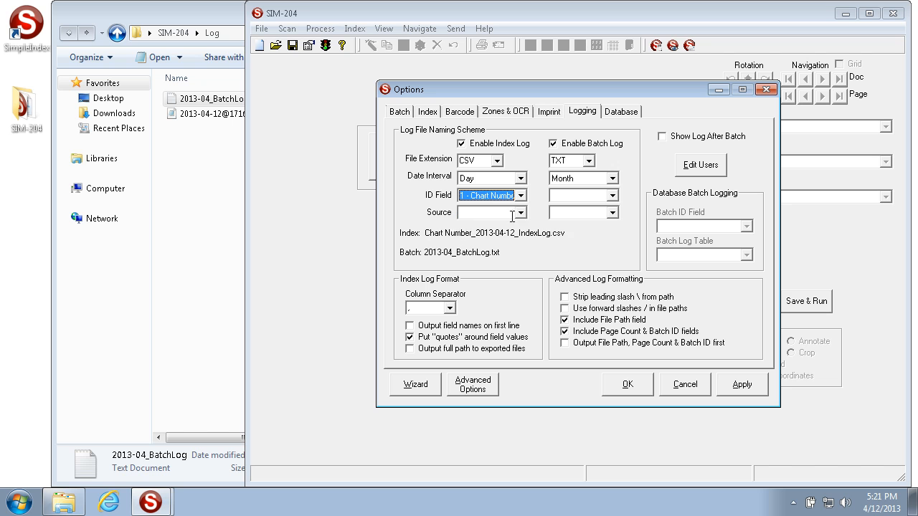
# Set the batch log's ID field to 2 - Patient Name and the index log's source to Job+User+Computer
pyautogui.click(601, 197)
pyautogui.click(586, 226)
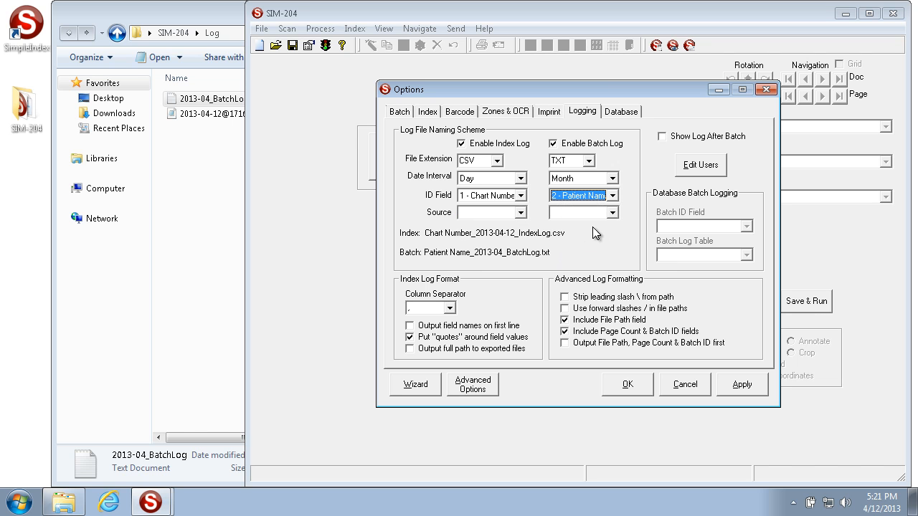
pyautogui.click(520, 214)
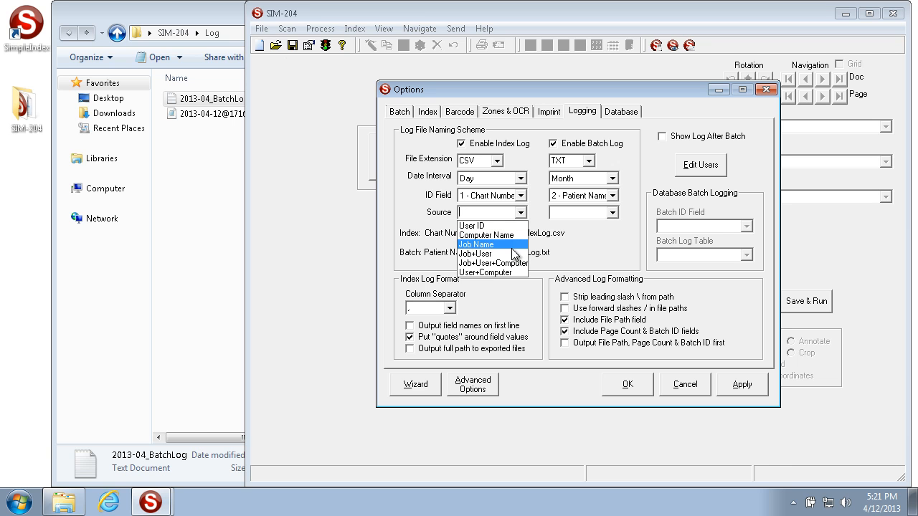
pyautogui.click(511, 263)
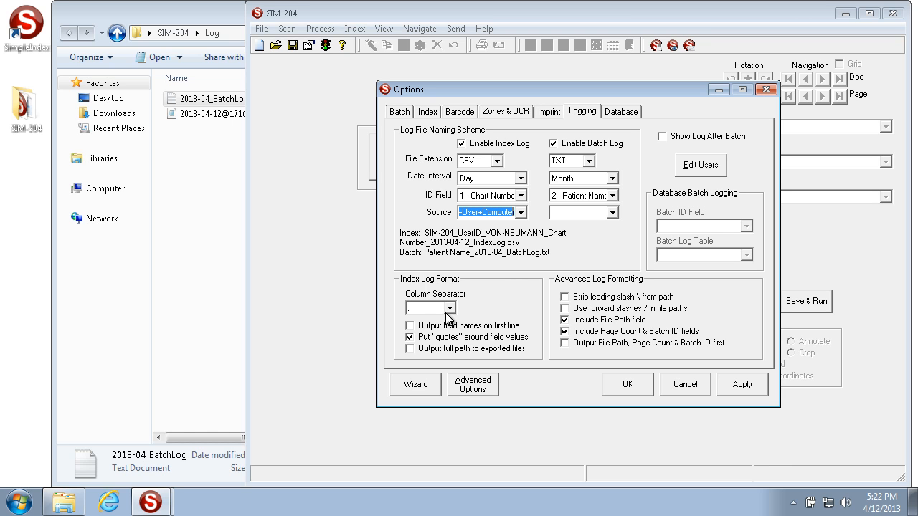
# Open the 2013-04-12@171612_IndexLog file, examine the separators between the values of its last record, and return to the logging options
pyautogui.click(433, 308)
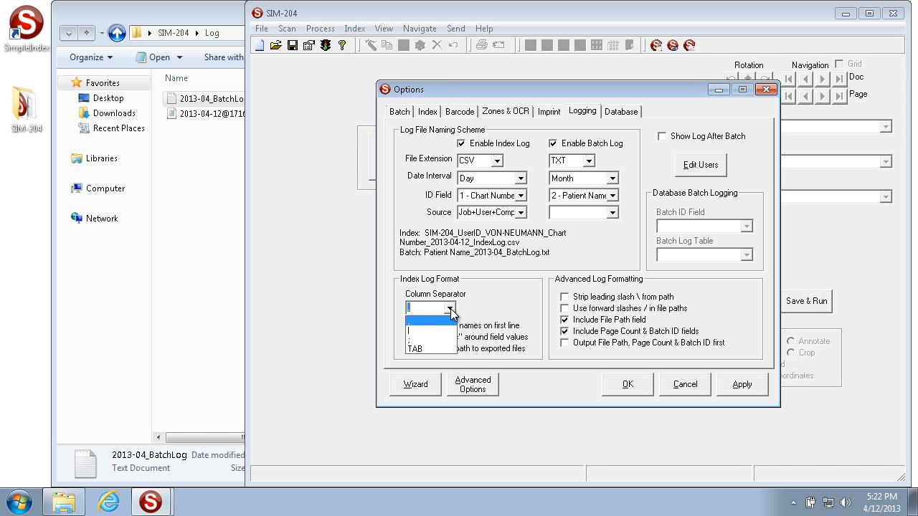
pyautogui.doubleClick(179, 113)
pyautogui.doubleClick(111, 203)
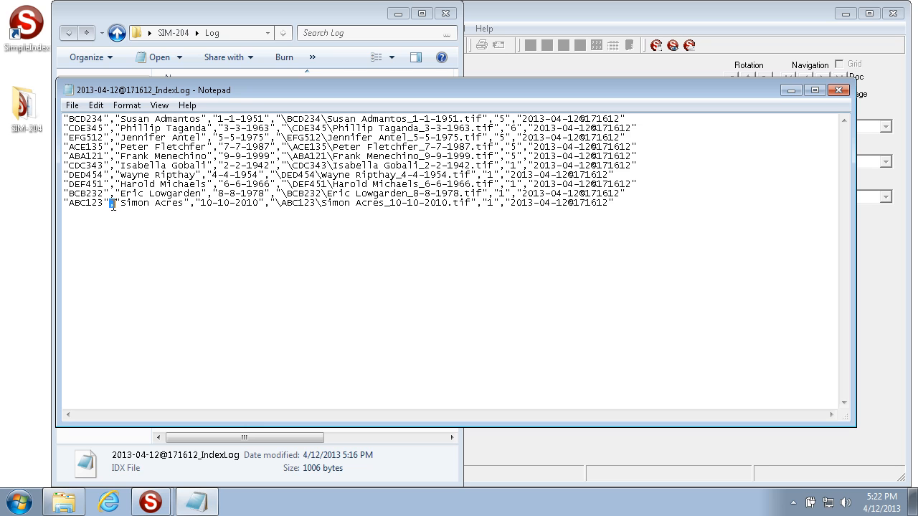
pyautogui.doubleClick(192, 203)
pyautogui.doubleClick(267, 203)
pyautogui.click(838, 89)
pyautogui.click(521, 287)
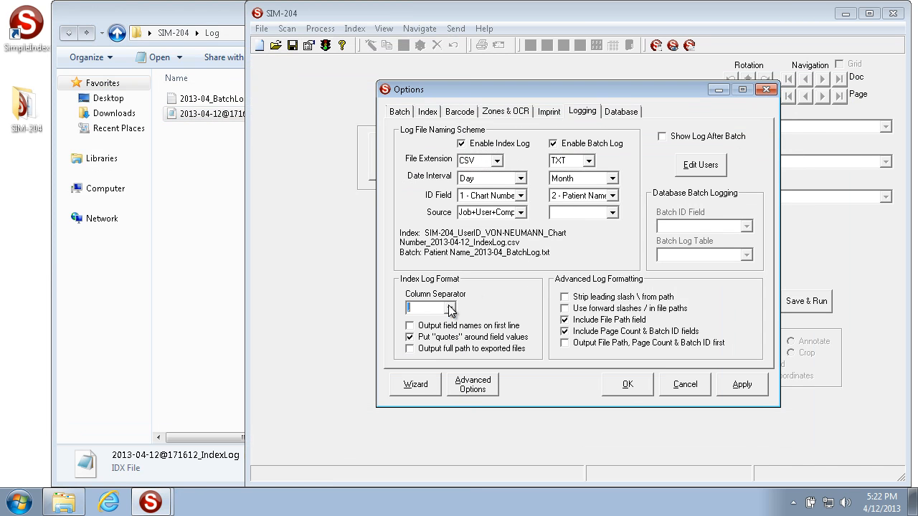
# Try ABC as a custom column separator for the index log and switch back to the comma
pyautogui.click(448, 308)
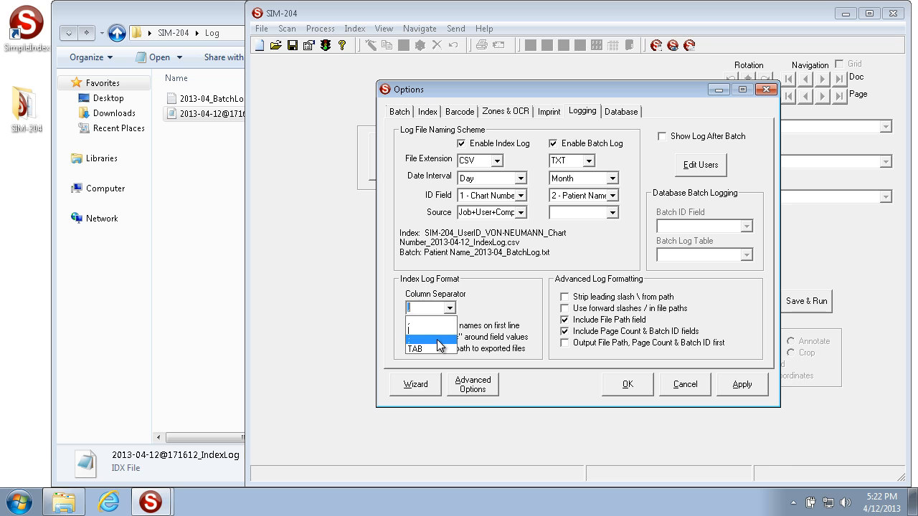
pyautogui.click(502, 322)
pyautogui.write('ABC')
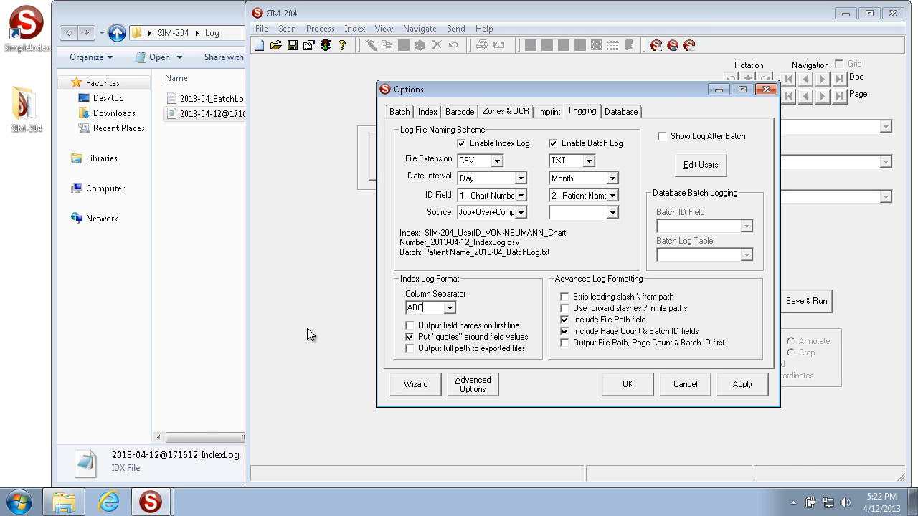
pyautogui.click(450, 308)
pyautogui.click(439, 323)
# Open the 2013-04-12@171612_IndexLog file, examine its first line and the full set of records, and close it
pyautogui.click(189, 171)
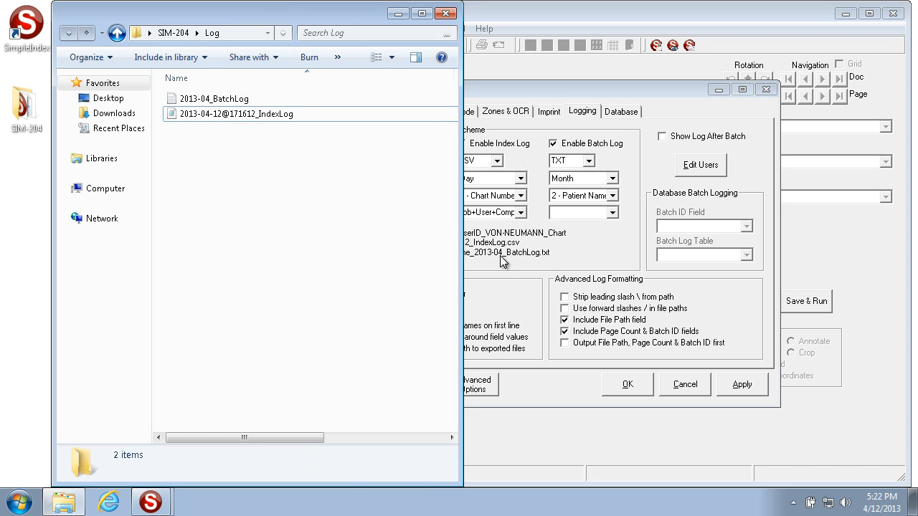
pyautogui.doubleClick(240, 114)
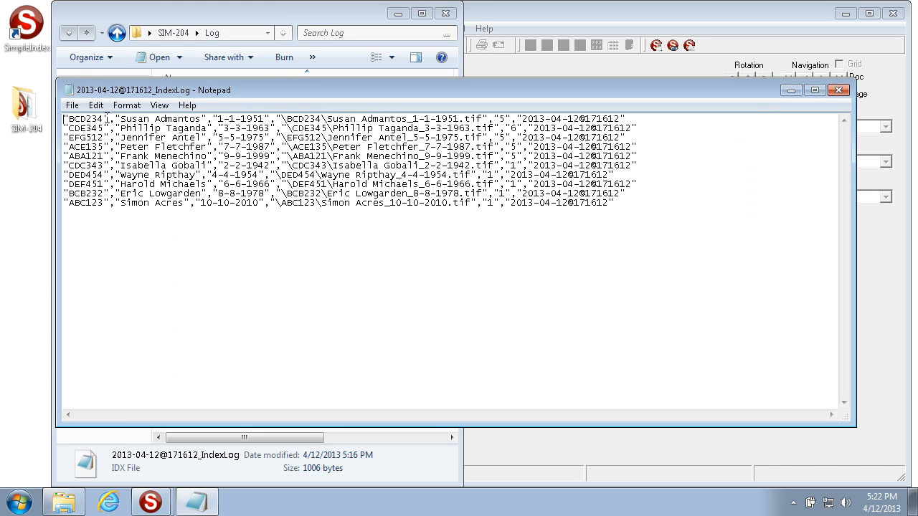
pyautogui.moveTo(64, 120); pyautogui.dragTo(598, 215)
pyautogui.click(63, 119)
pyautogui.moveTo(64, 119); pyautogui.dragTo(112, 119)
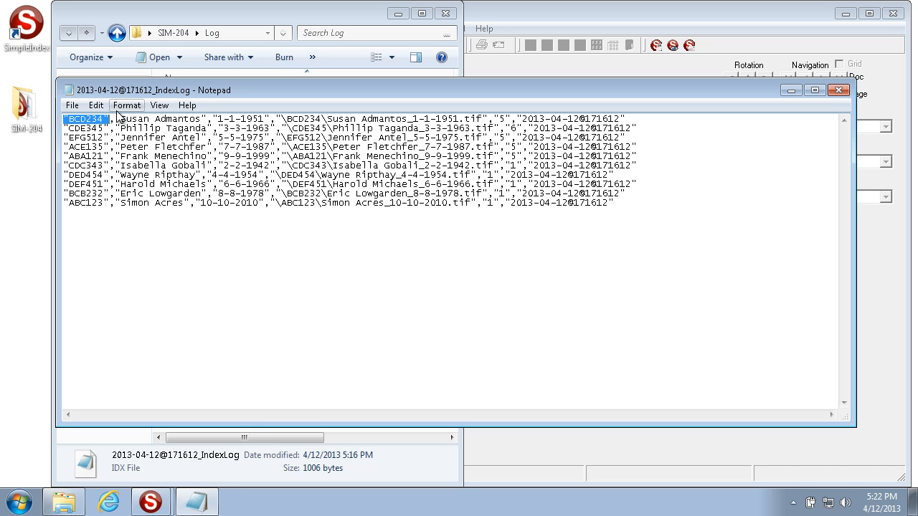
pyautogui.click(117, 119)
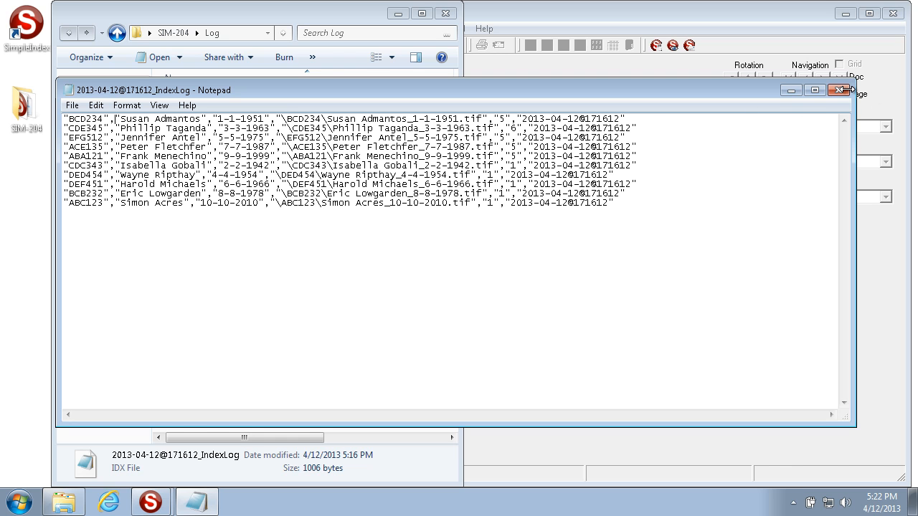
pyautogui.moveTo(627, 204); pyautogui.dragTo(13, 118)
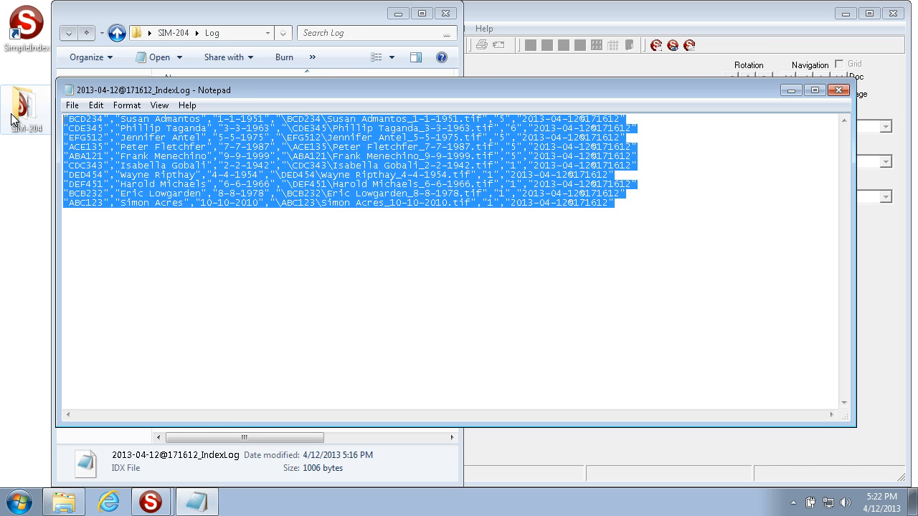
pyautogui.click(655, 205)
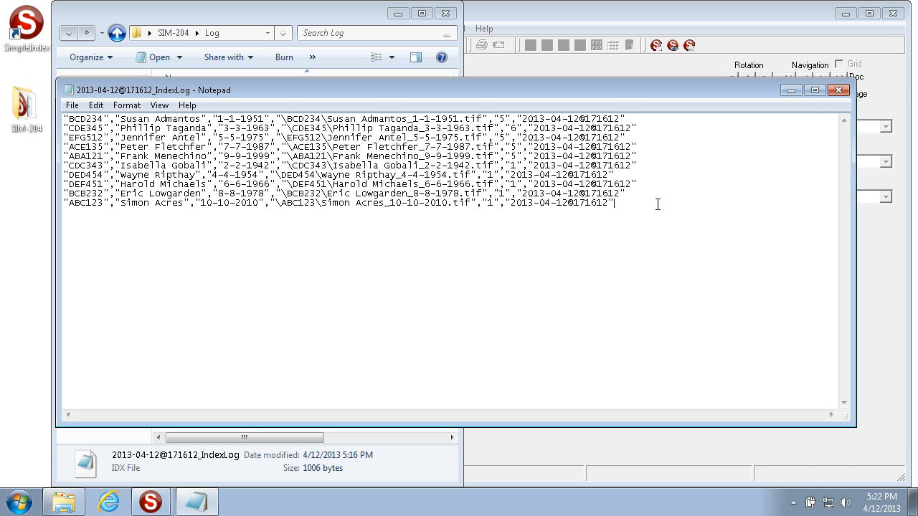
pyautogui.click(840, 90)
# Enable the output of field names on the first line of the index log
pyautogui.click(585, 234)
pyautogui.click(441, 327)
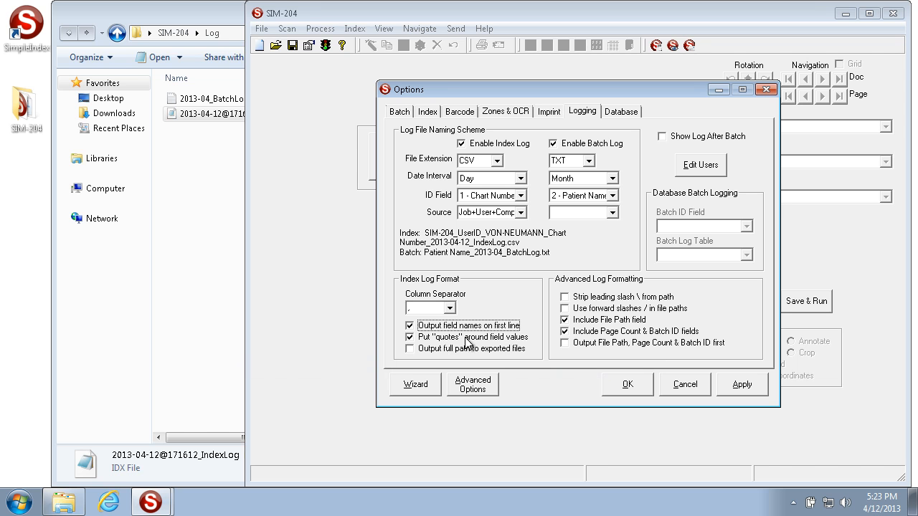
# Reopen the index log file, examine the quotes and comma around the first record's field values, and close it
pyautogui.doubleClick(216, 117)
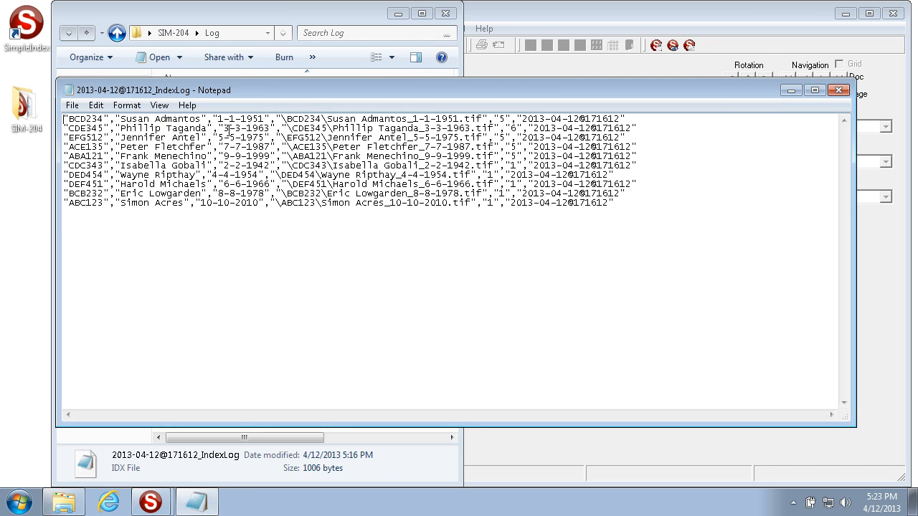
pyautogui.moveTo(272, 119); pyautogui.dragTo(212, 118)
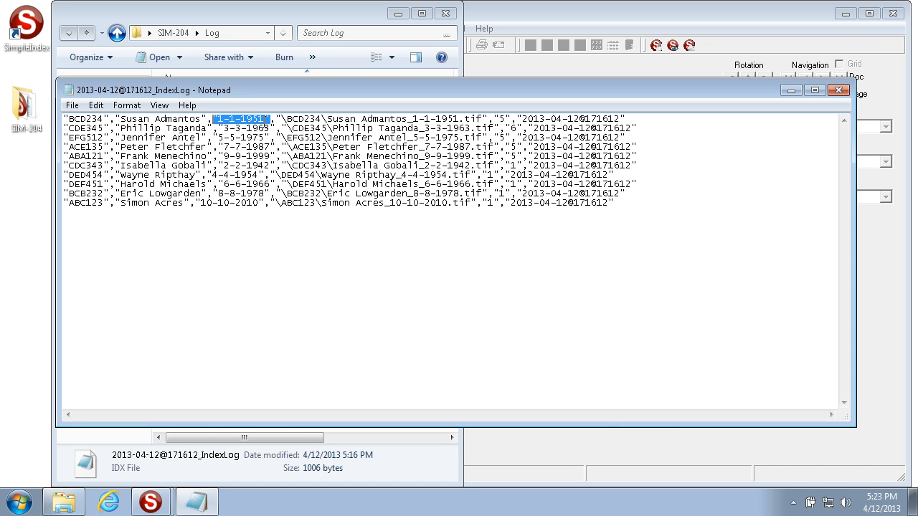
pyautogui.click(272, 121)
pyautogui.moveTo(272, 119); pyautogui.dragTo(276, 119)
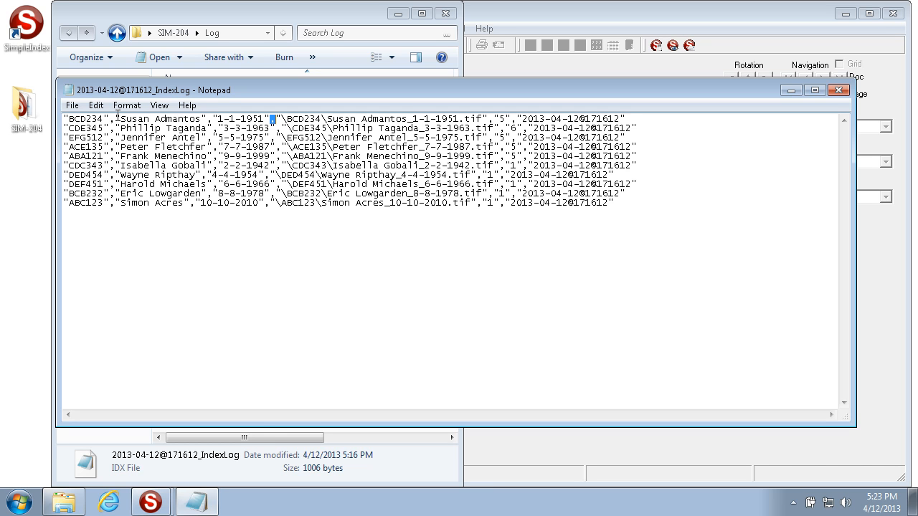
pyautogui.moveTo(116, 119); pyautogui.dragTo(208, 119)
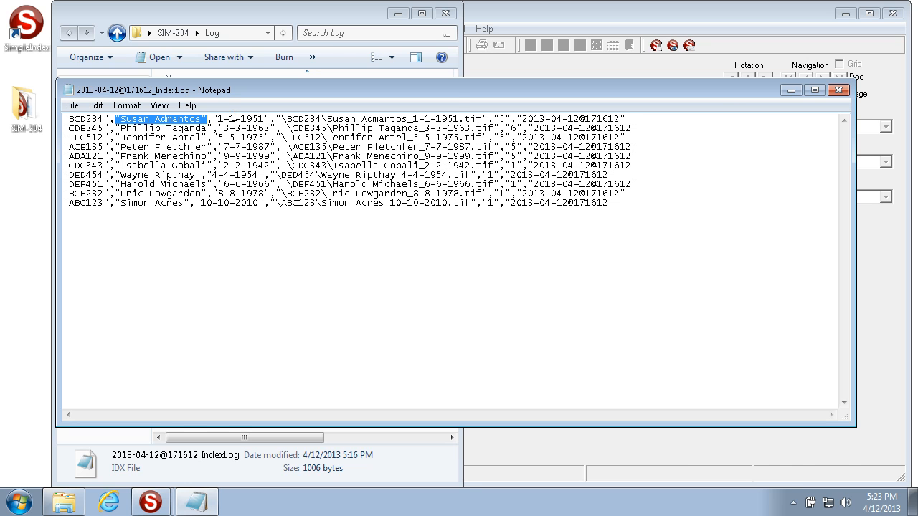
pyautogui.click(838, 91)
# Enable the output of the full path to exported files in the index log format
pyautogui.click(553, 279)
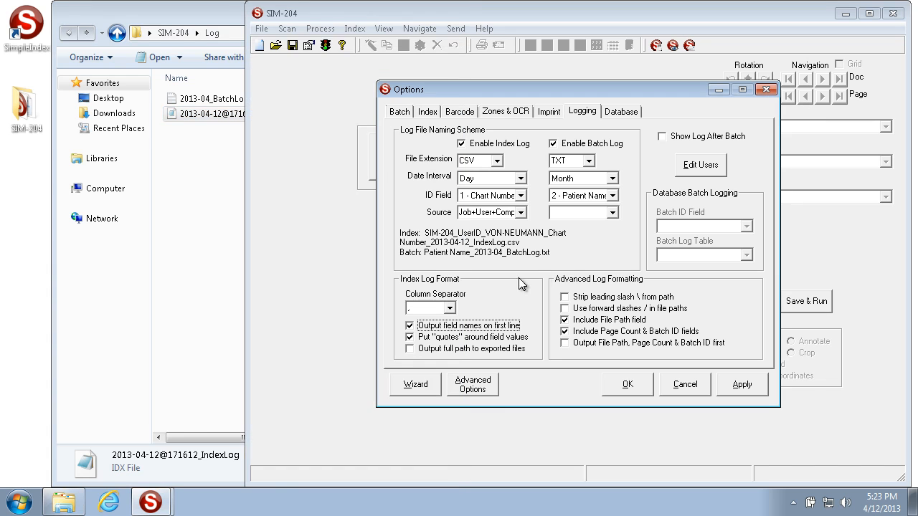
pyautogui.click(410, 350)
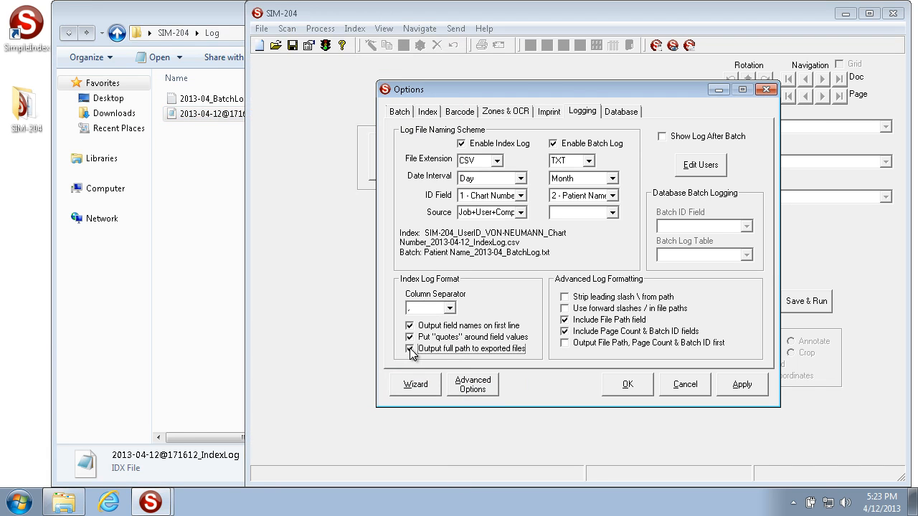
# Reopen the index log file, examine the exported image's file path in the last record, and close it
pyautogui.doubleClick(214, 114)
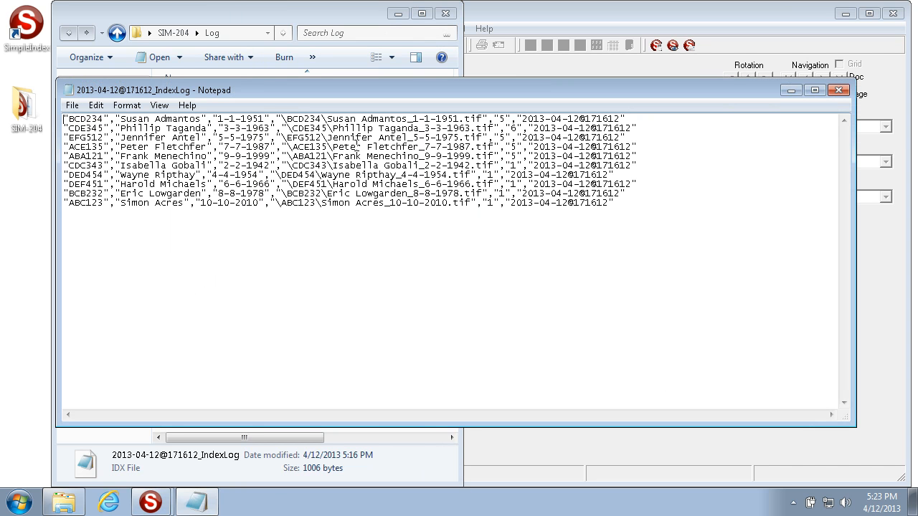
pyautogui.moveTo(477, 203); pyautogui.dragTo(271, 203)
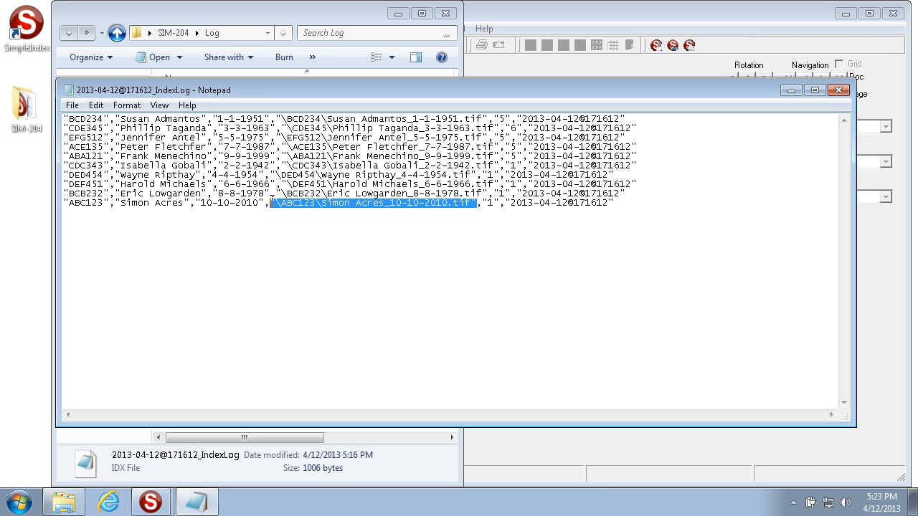
pyautogui.click(274, 203)
pyautogui.moveTo(275, 203); pyautogui.dragTo(472, 203)
pyautogui.click(845, 91)
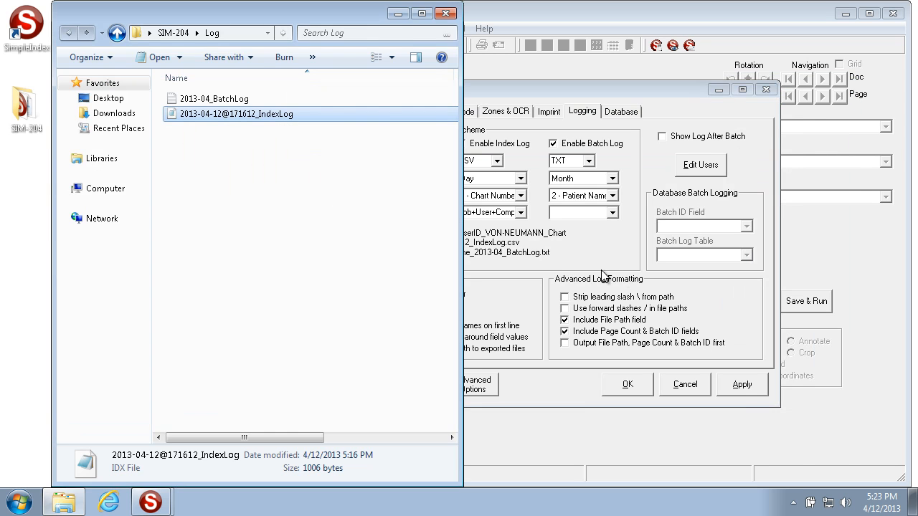
pyautogui.click(589, 249)
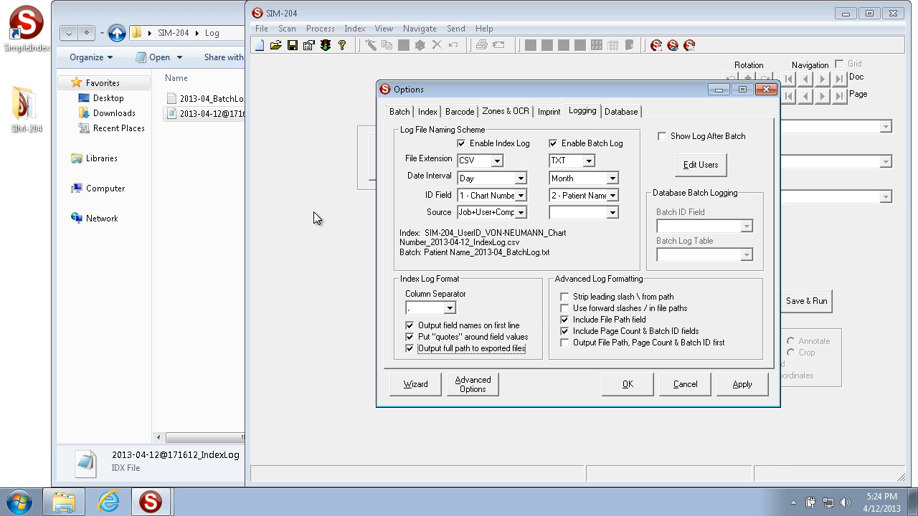
# Open the index log file again, examine the leading slash of the last record's file path, and close it
pyautogui.doubleClick(208, 113)
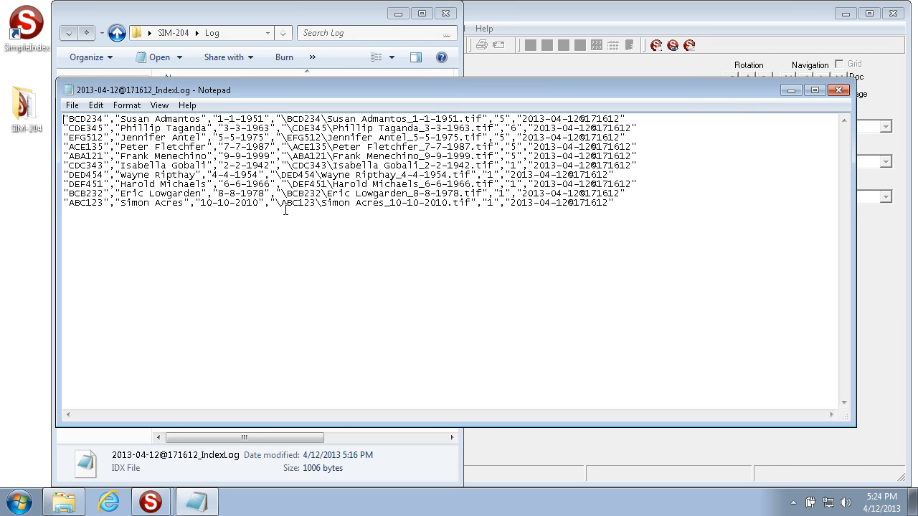
pyautogui.moveTo(282, 204); pyautogui.dragTo(276, 203)
pyautogui.click(839, 91)
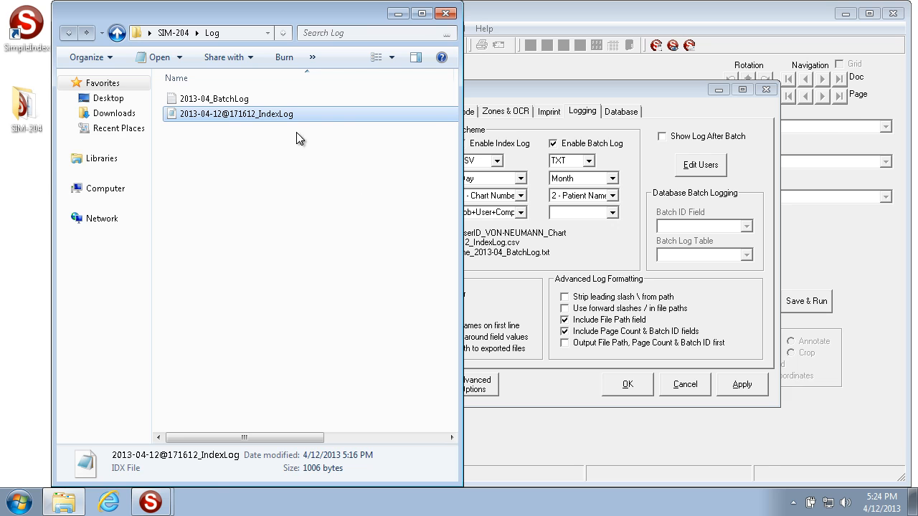
# Check the slash in the last record's path once more and enable forward slashes in file paths
pyautogui.doubleClick(284, 116)
pyautogui.moveTo(277, 204); pyautogui.dragTo(283, 206)
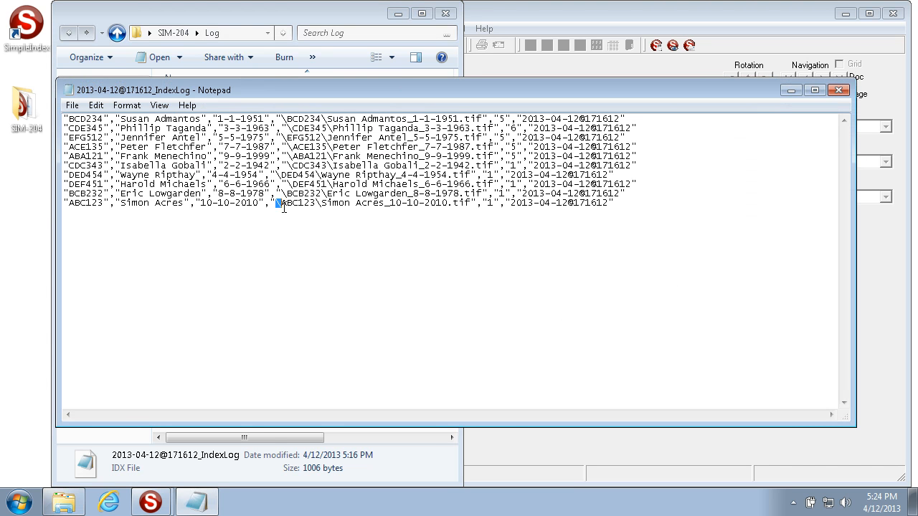
pyautogui.click(839, 91)
pyautogui.click(596, 314)
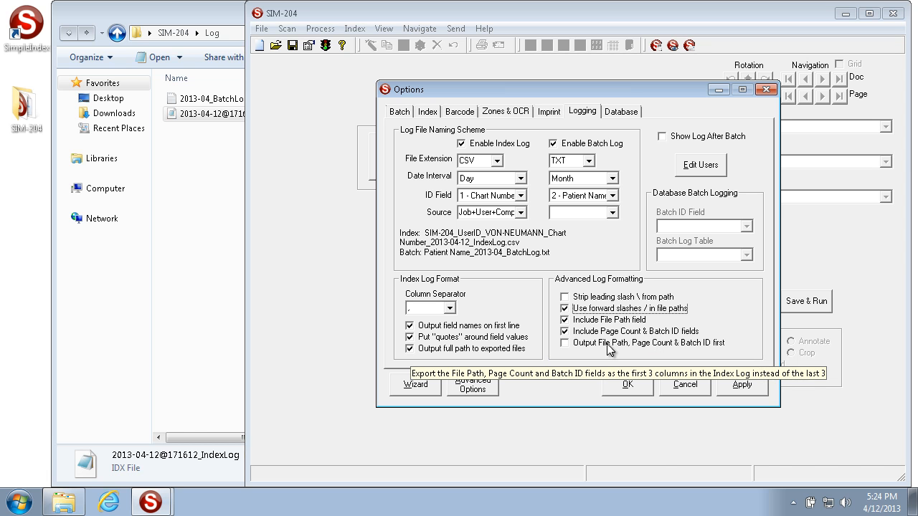
# Reopen the index log, examine the file path, page count and batch ID fields of the last record, and close it
pyautogui.doubleClick(212, 114)
pyautogui.moveTo(271, 203); pyautogui.dragTo(600, 207)
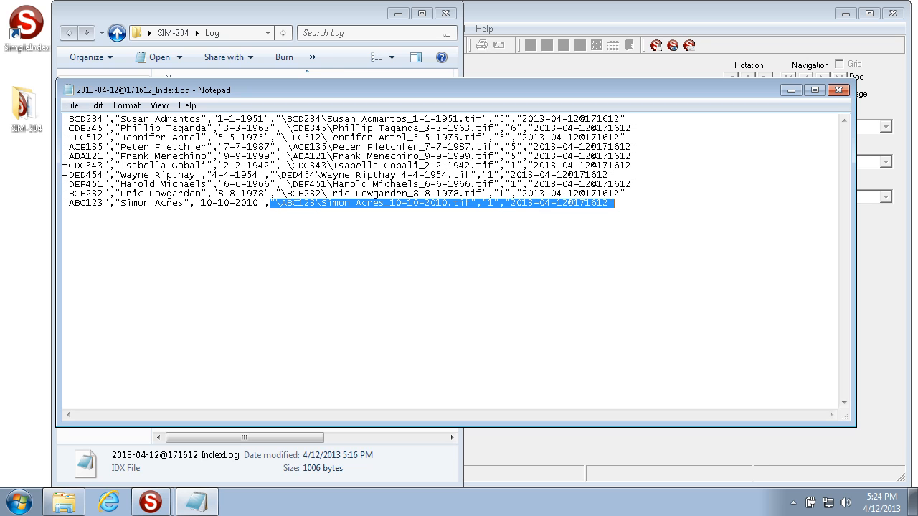
pyautogui.click(838, 89)
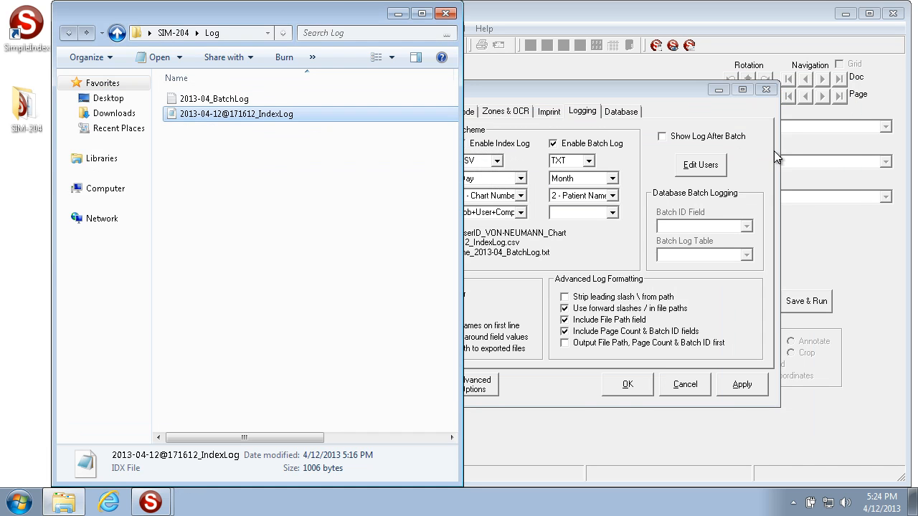
# Review the job's database options and return to the logging options
pyautogui.click(741, 294)
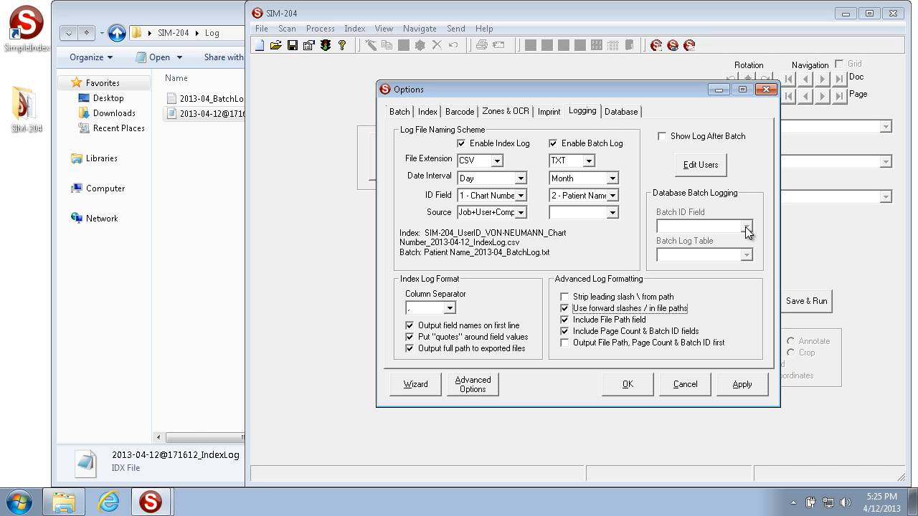
pyautogui.click(637, 114)
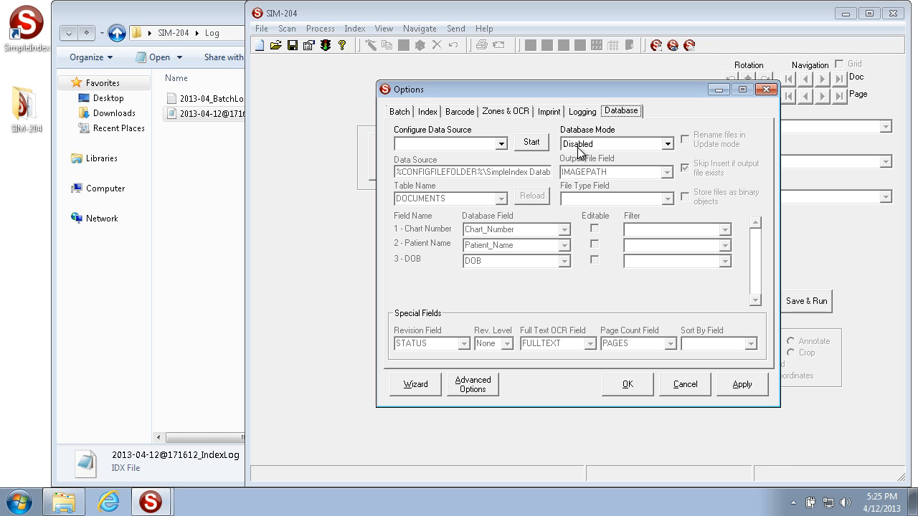
pyautogui.click(581, 113)
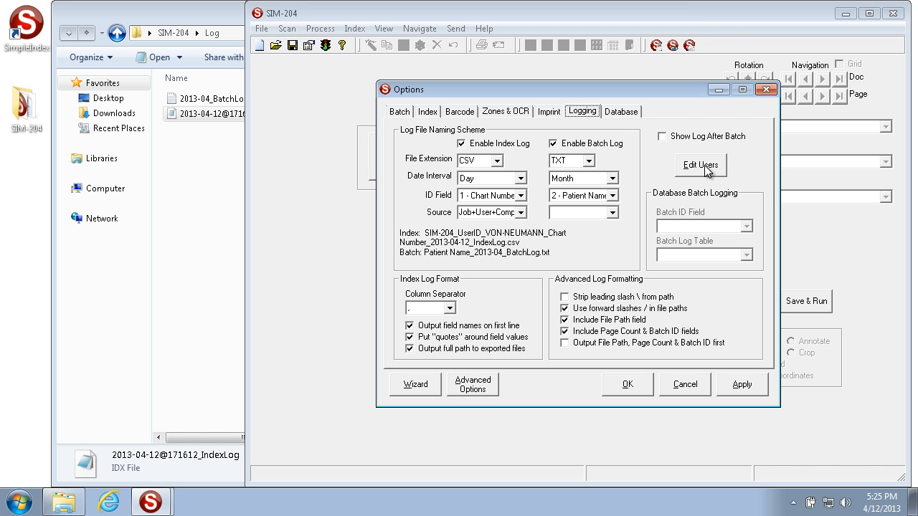
# Require logon in the job's user list and add the first user's ID
pyautogui.click(701, 166)
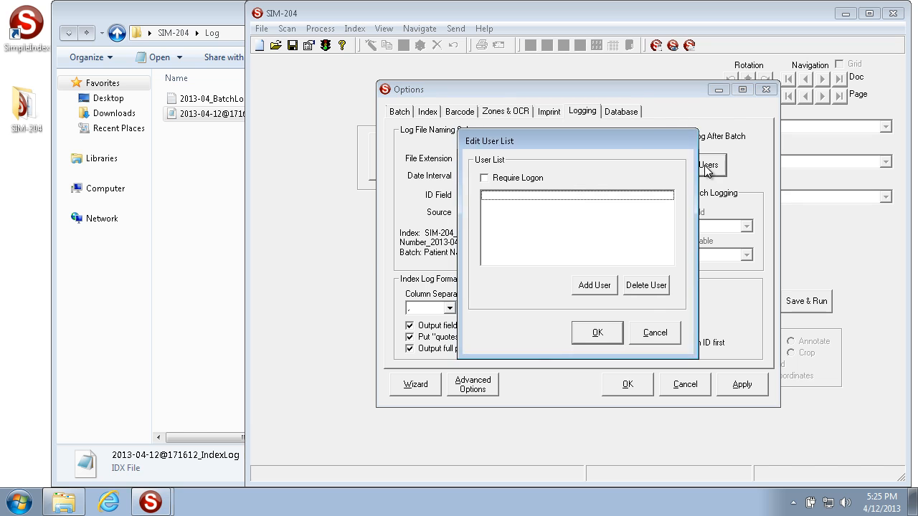
pyautogui.moveTo(606, 146); pyautogui.dragTo(492, 121)
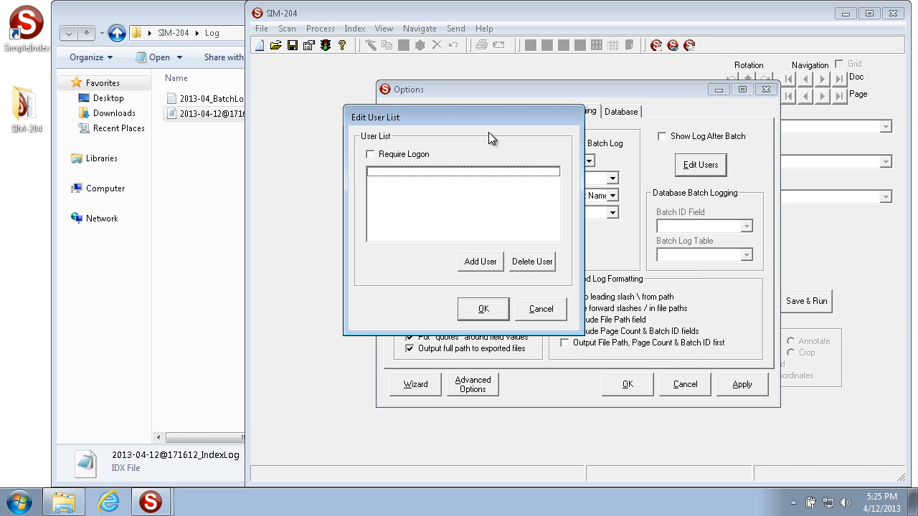
pyautogui.click(404, 157)
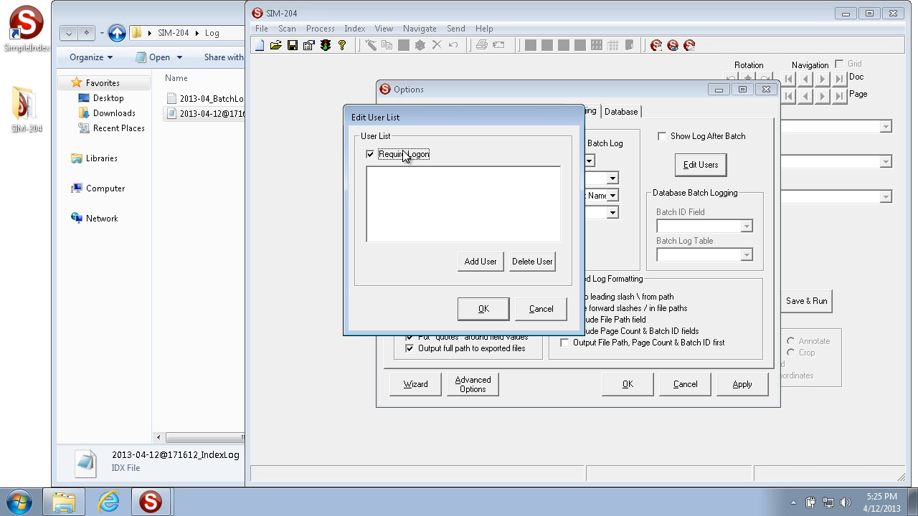
pyautogui.click(480, 262)
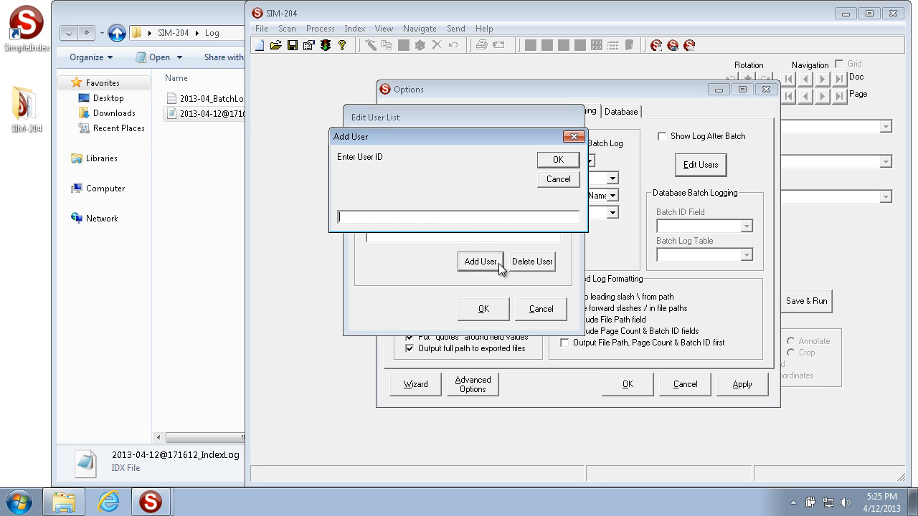
pyautogui.write('Alex')
pyautogui.click(559, 160)
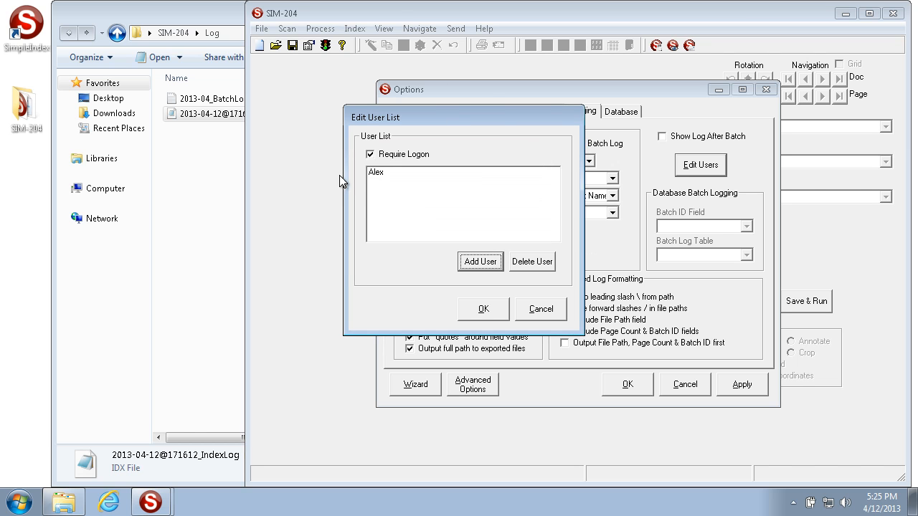
# Add a second user's ID to the list and save the user list
pyautogui.click(373, 176)
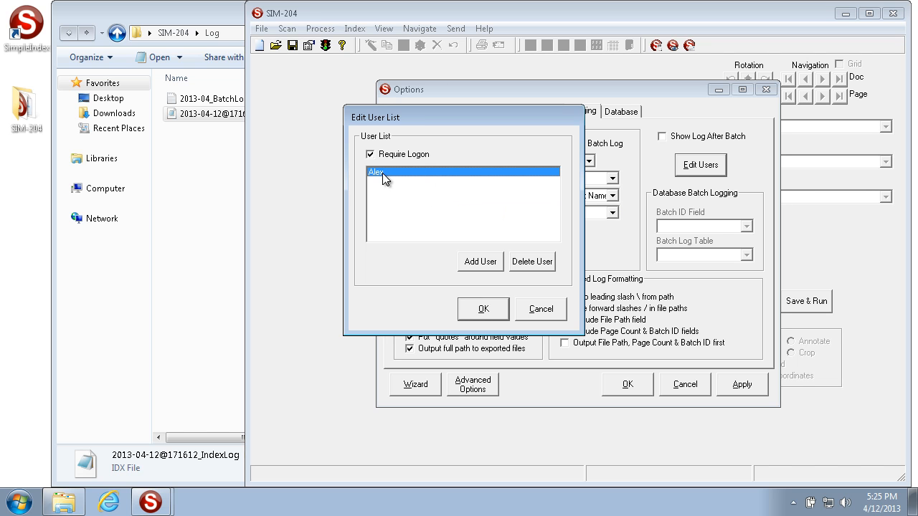
pyautogui.click(479, 262)
pyautogui.write('Bob')
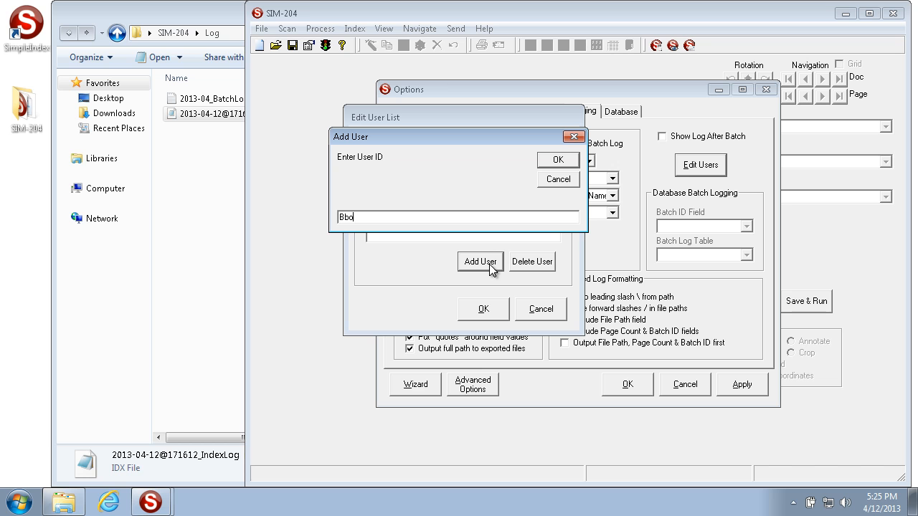
pyautogui.click(552, 160)
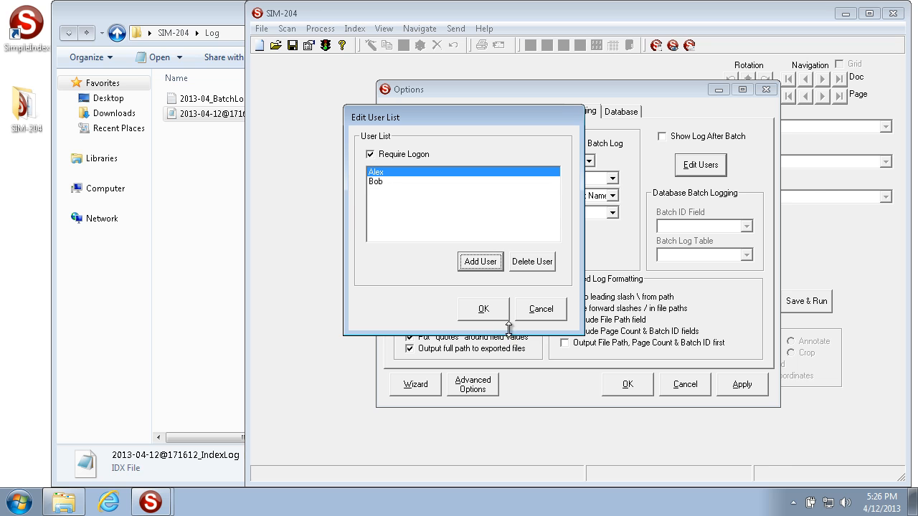
pyautogui.click(493, 311)
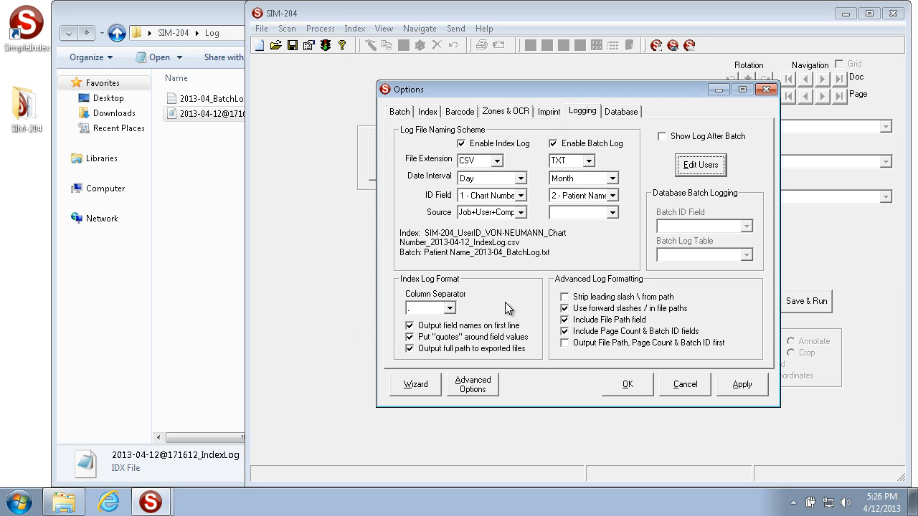
# Enable showing the log after each batch and accept the options, logging in as the first listed user without a password
pyautogui.click(690, 141)
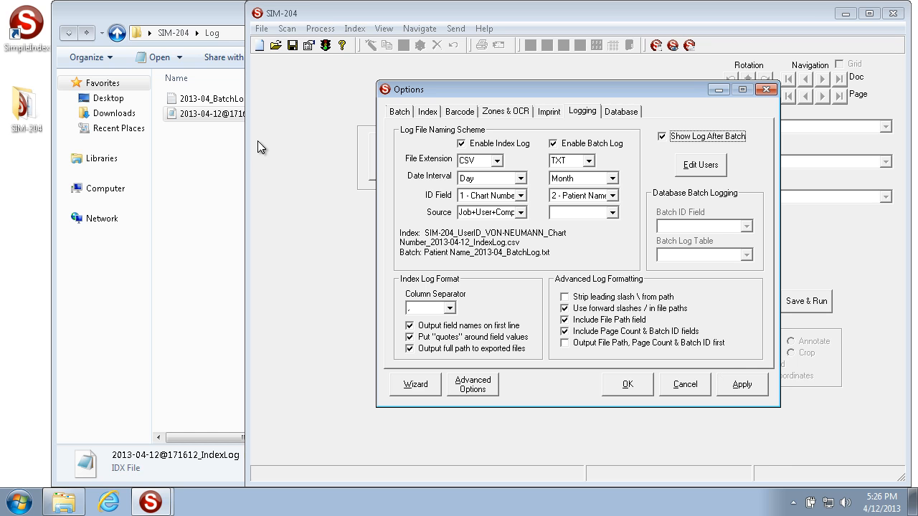
pyautogui.click(756, 387)
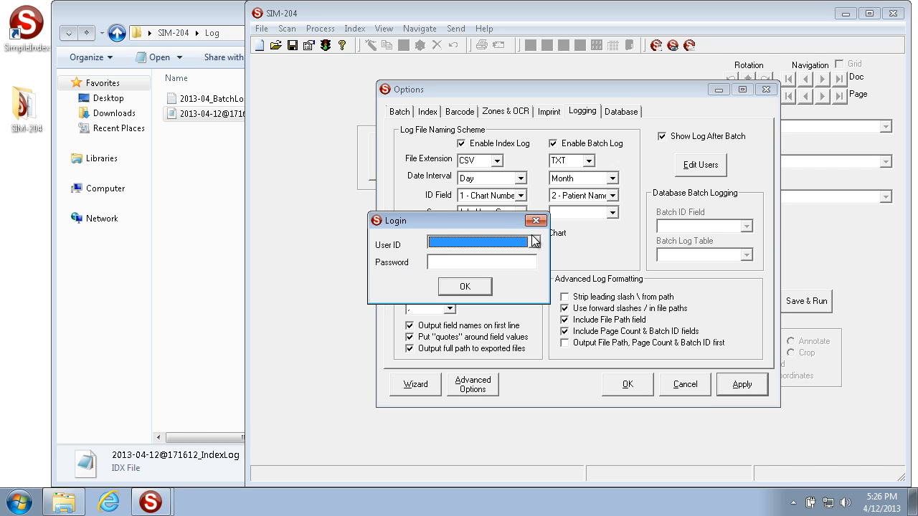
pyautogui.click(535, 241)
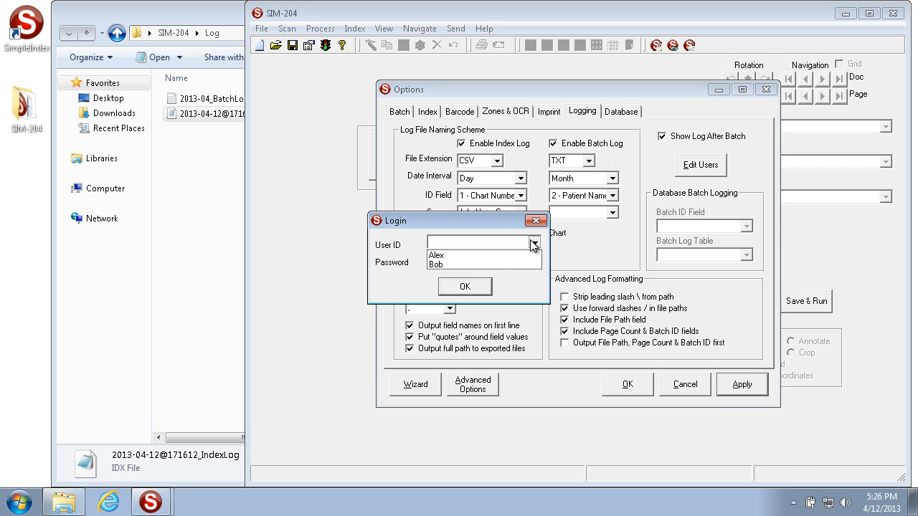
pyautogui.click(491, 253)
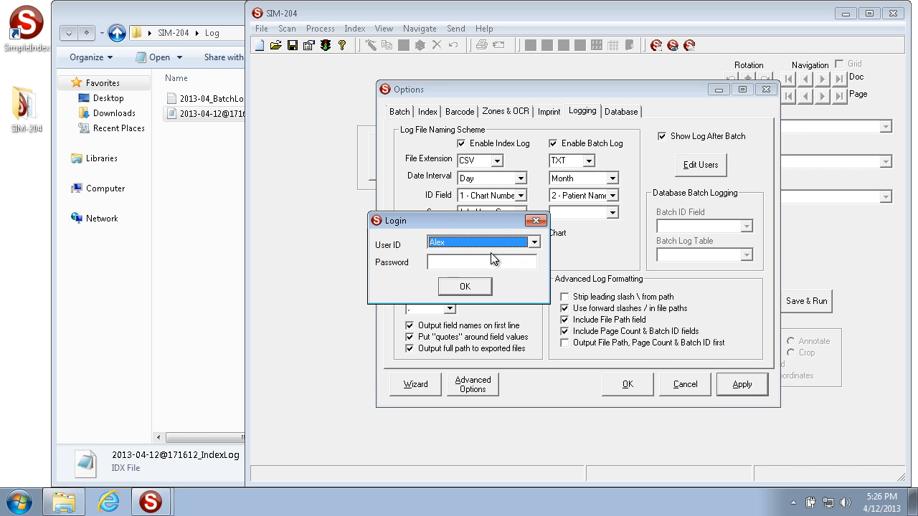
pyautogui.click(467, 288)
pyautogui.click(628, 384)
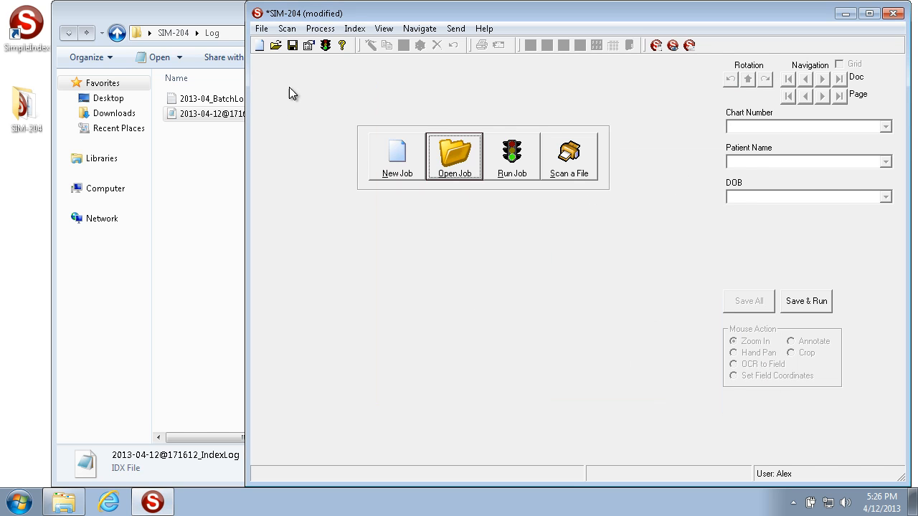
# Save the job configuration and run the job
pyautogui.click(299, 43)
pyautogui.click(597, 326)
pyautogui.click(525, 173)
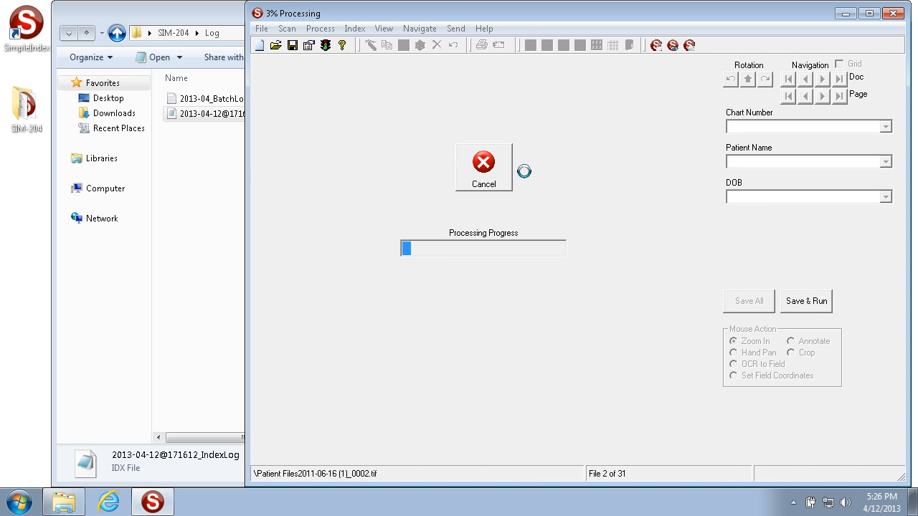
# Check the Log folder for the new log files and examine the full log displayed after the batch
pyautogui.click(216, 203)
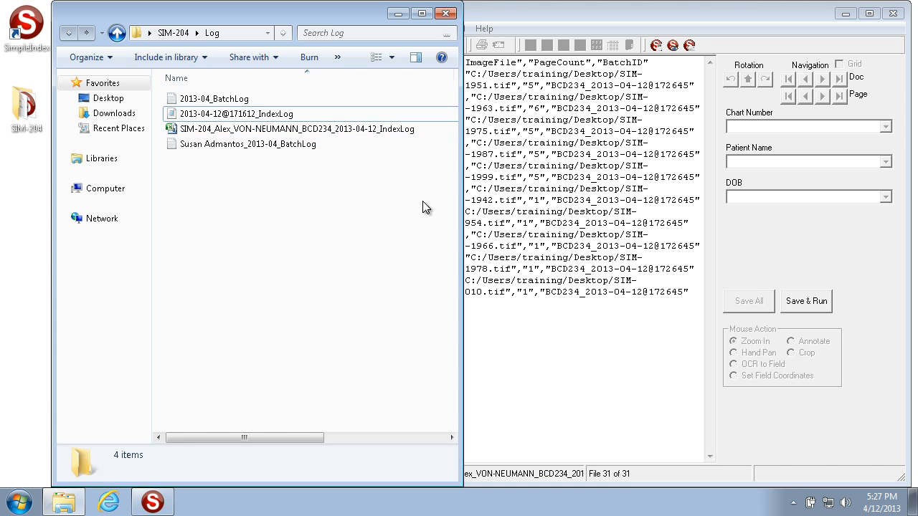
pyautogui.click(769, 224)
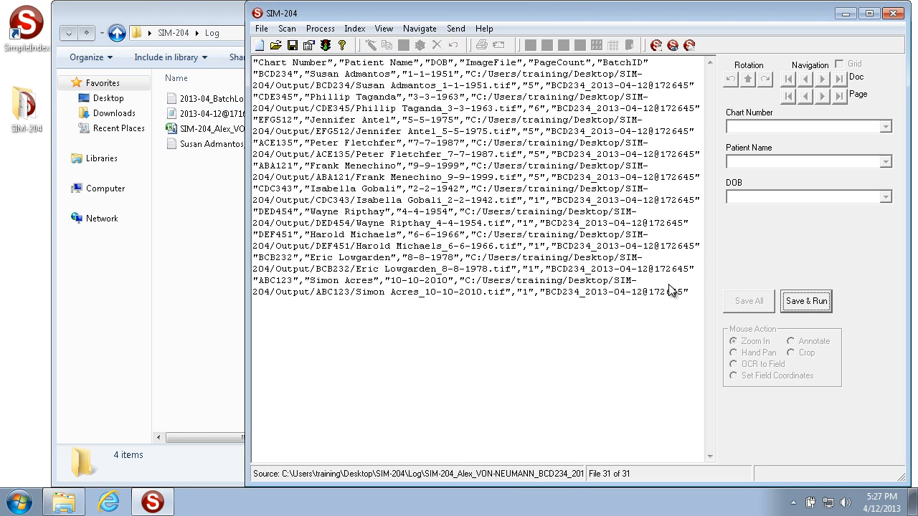
pyautogui.moveTo(692, 291); pyautogui.dragTo(270, 57)
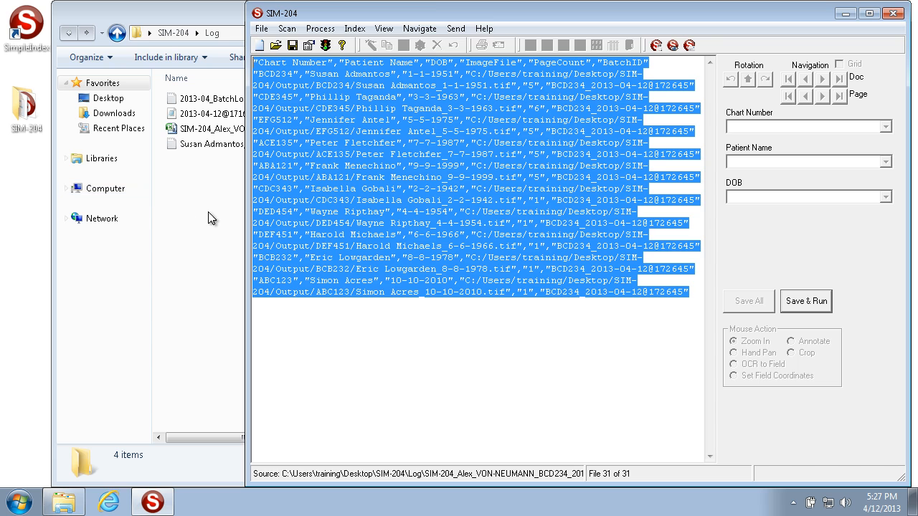
# Open the new SIM-204 CSV index log in Excel and fit columns A to F to their contents
pyautogui.click(208, 212)
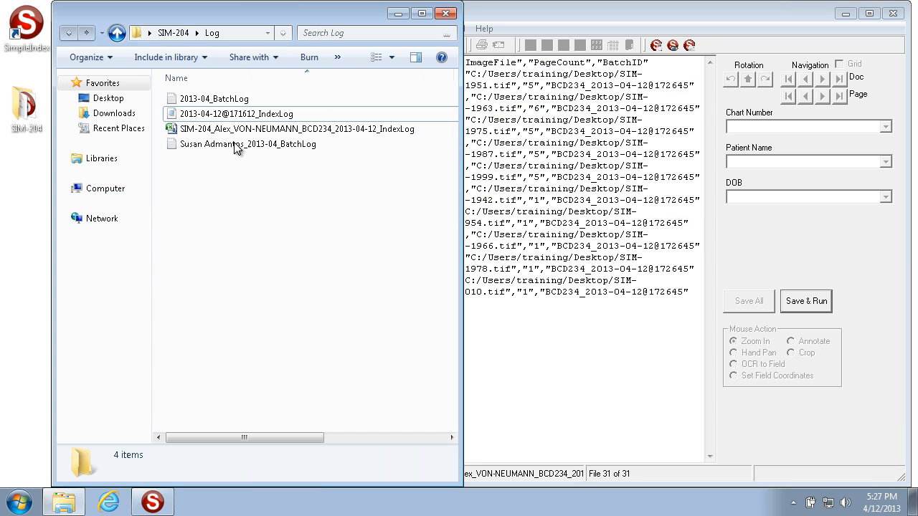
pyautogui.doubleClick(369, 133)
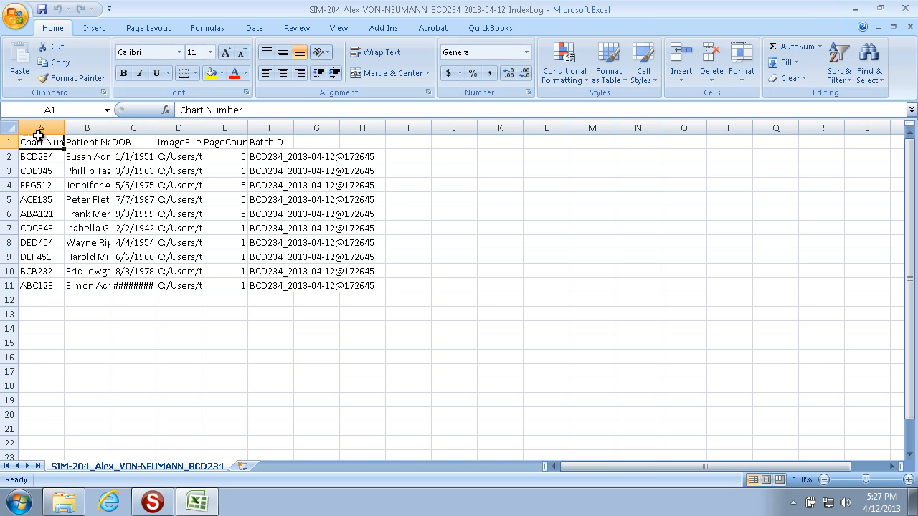
pyautogui.doubleClick(64, 128)
pyautogui.doubleClick(132, 128)
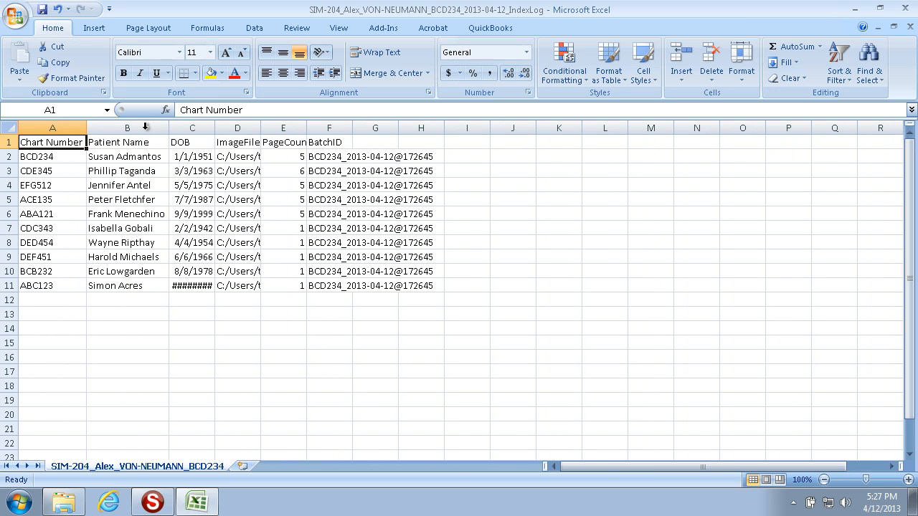
pyautogui.doubleClick(214, 128)
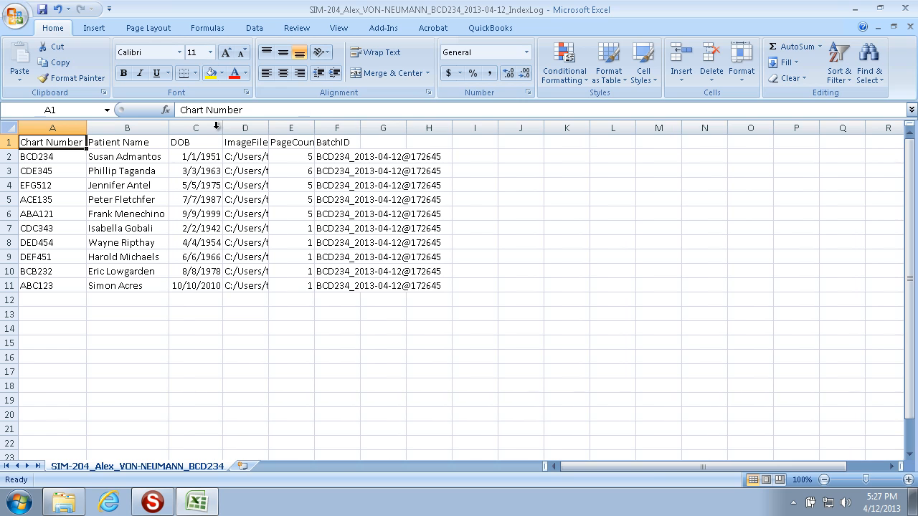
pyautogui.doubleClick(270, 128)
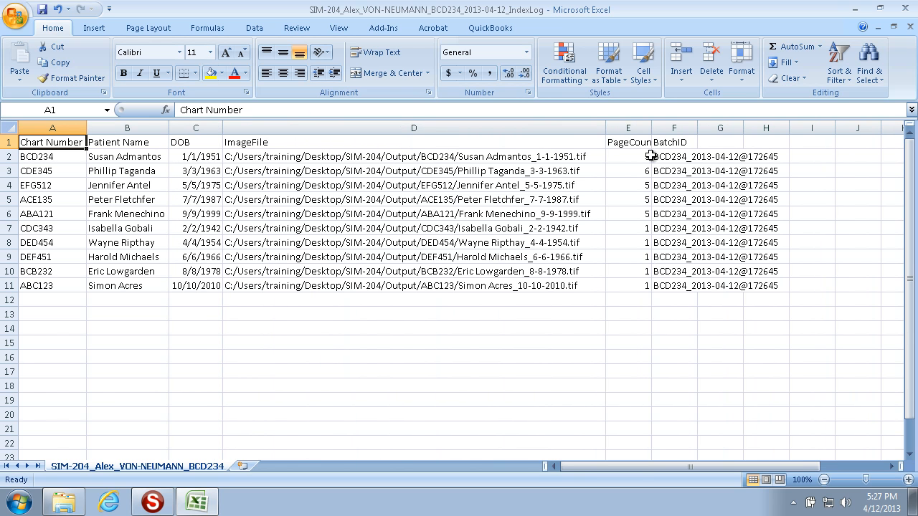
pyautogui.doubleClick(655, 128)
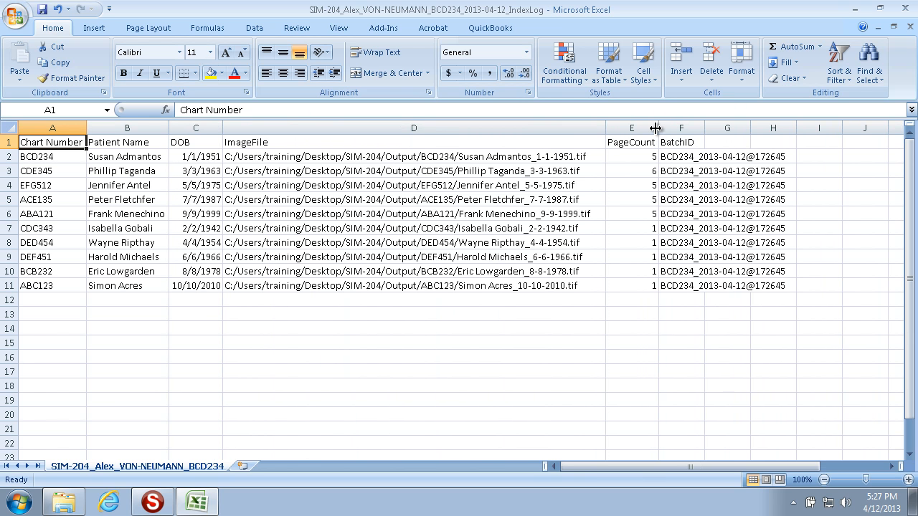
pyautogui.doubleClick(705, 128)
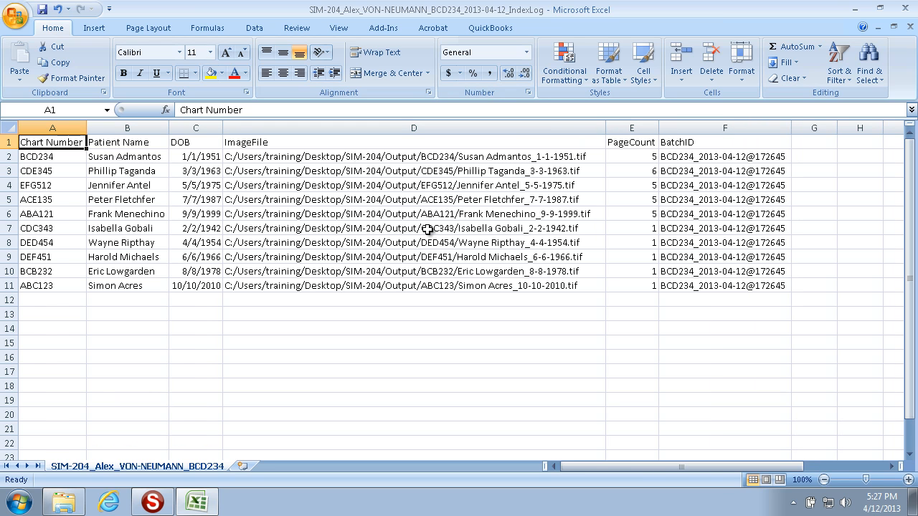
# Examine the header row and the first record's chart number, patient name, date of birth and image file path
pyautogui.click(62, 158)
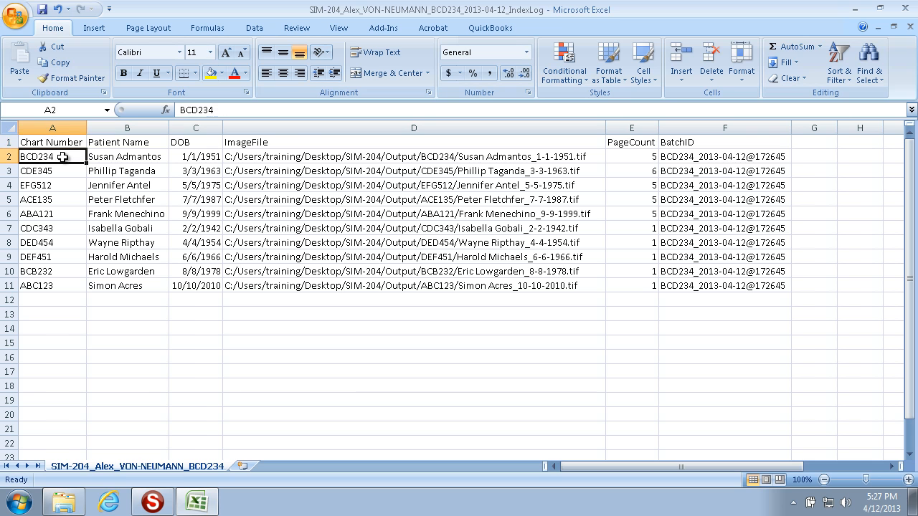
pyautogui.click(97, 156)
pyautogui.click(204, 159)
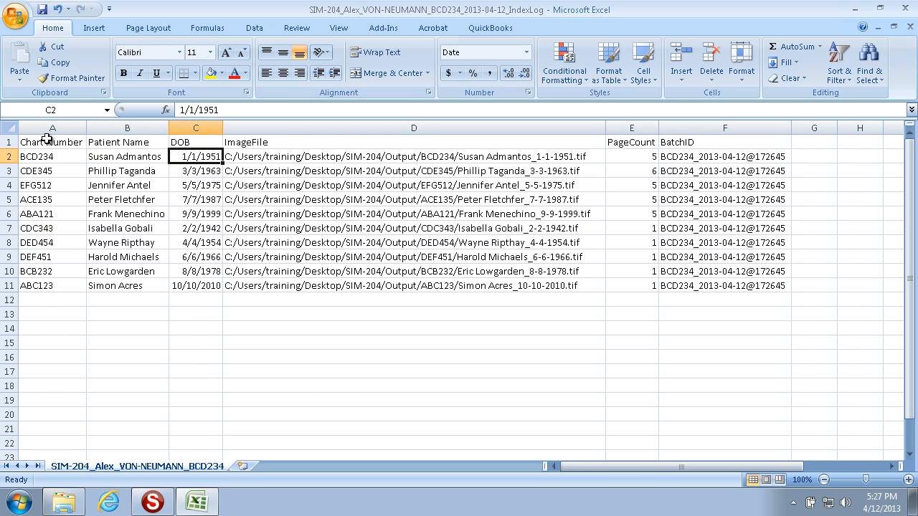
pyautogui.click(9, 142)
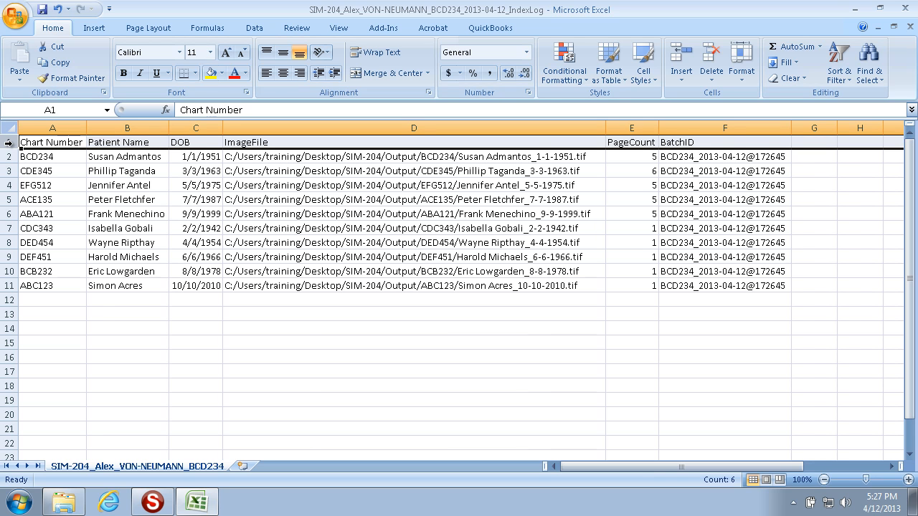
pyautogui.click(433, 159)
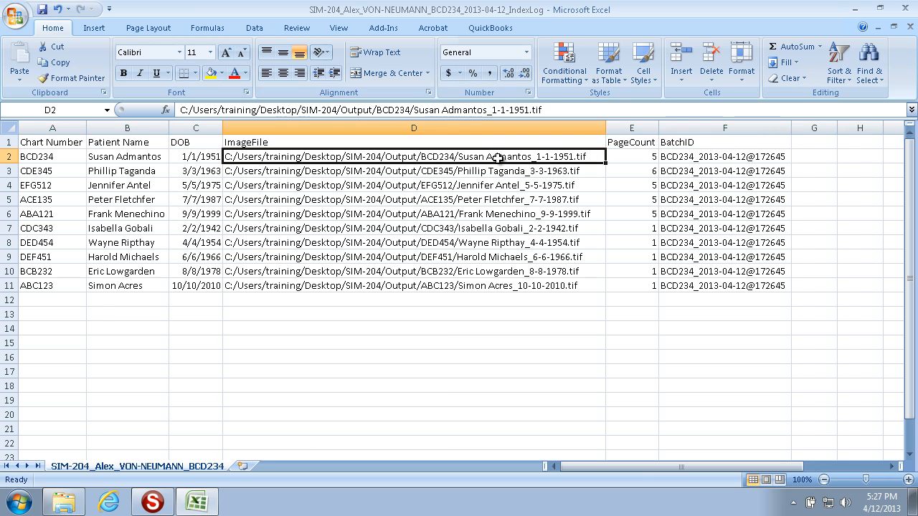
pyautogui.doubleClick(599, 157)
pyautogui.moveTo(589, 157); pyautogui.dragTo(225, 158)
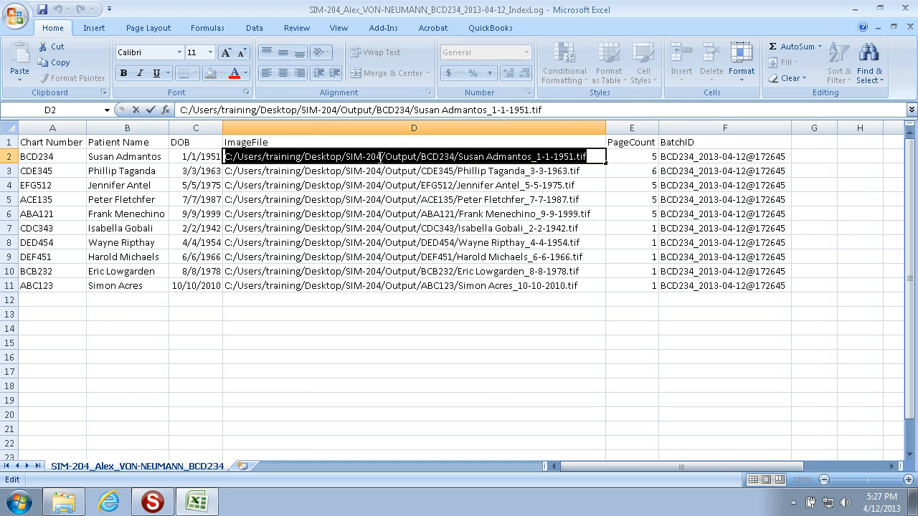
pyautogui.moveTo(417, 158); pyautogui.dragTo(591, 158)
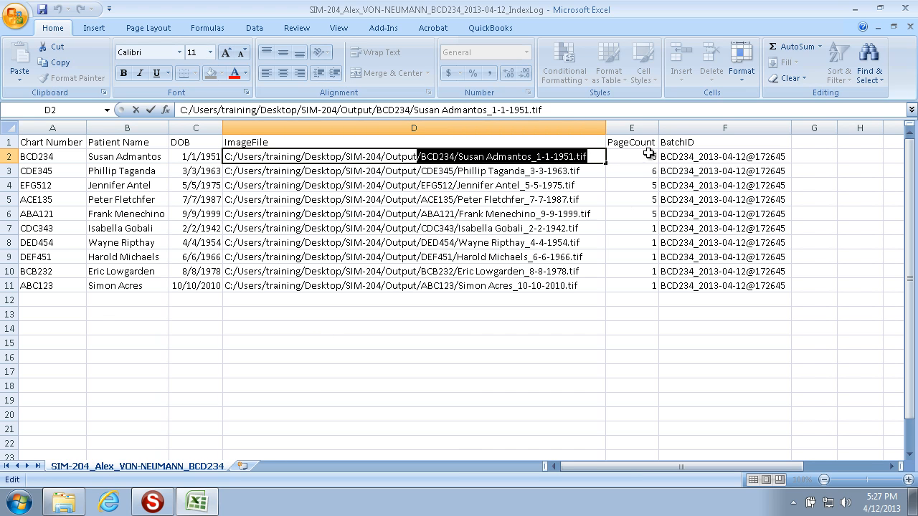
# Inspect the chart number prefix in the first record's BatchID and close the index log without saving changes
pyautogui.click(685, 155)
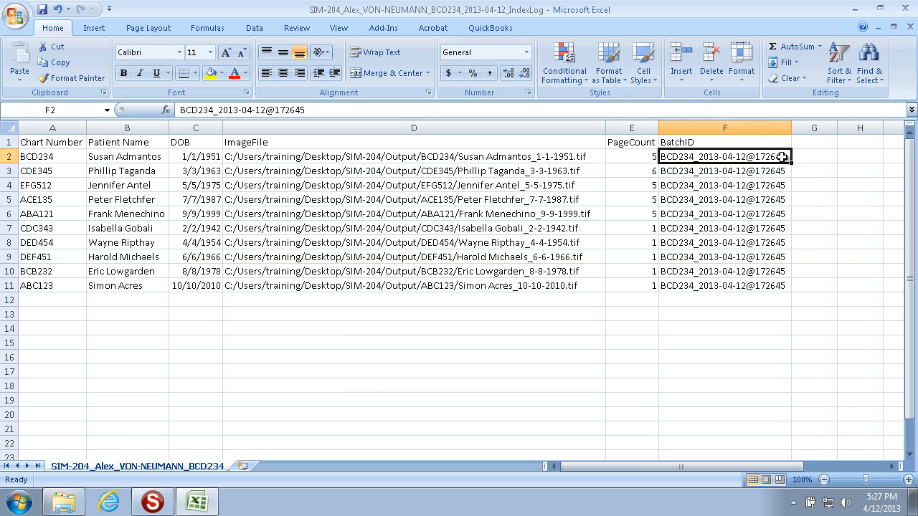
pyautogui.doubleClick(694, 157)
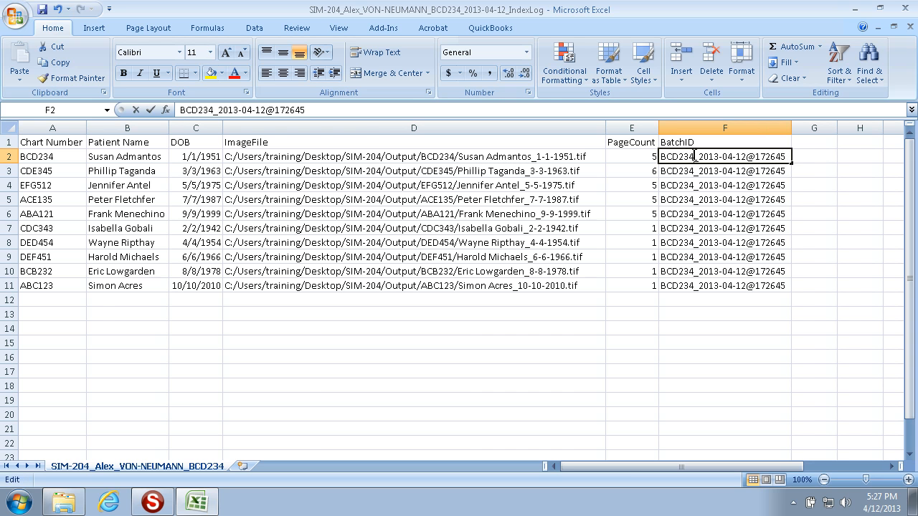
pyautogui.moveTo(694, 156); pyautogui.dragTo(659, 156)
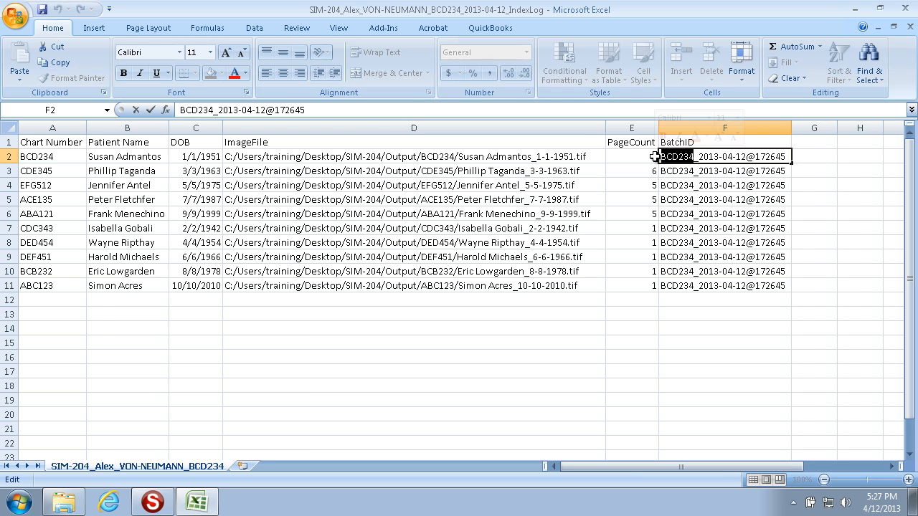
pyautogui.click(907, 8)
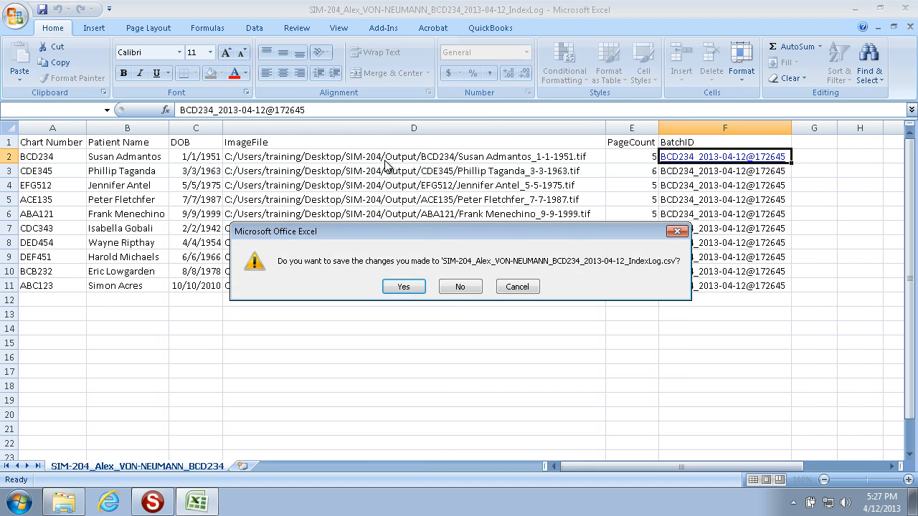
pyautogui.click(460, 287)
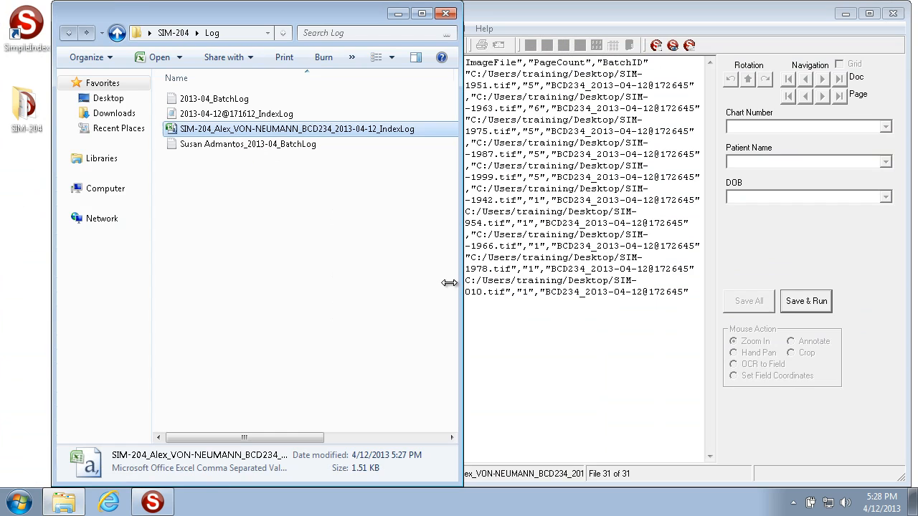
# Open the 2013-04 batch log named after the patient, review its header and batch entry, and close it
pyautogui.doubleClick(247, 146)
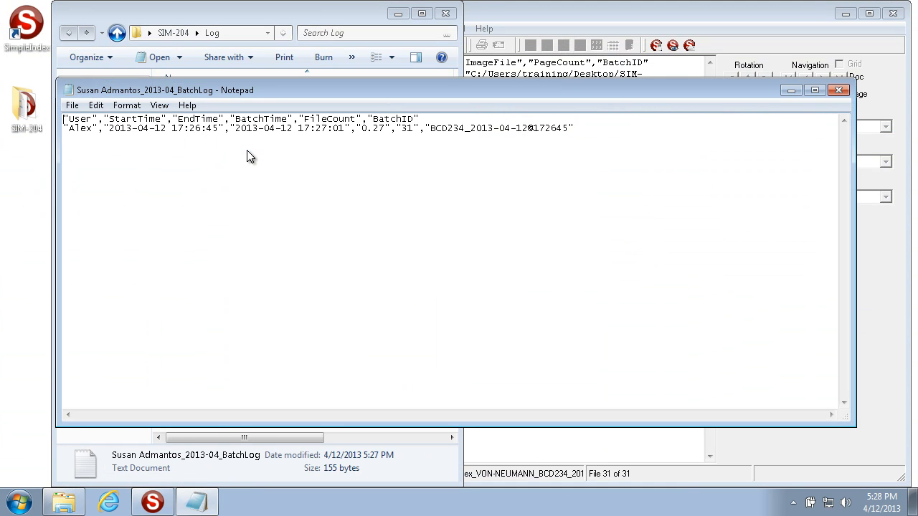
pyautogui.moveTo(63, 119); pyautogui.dragTo(444, 120)
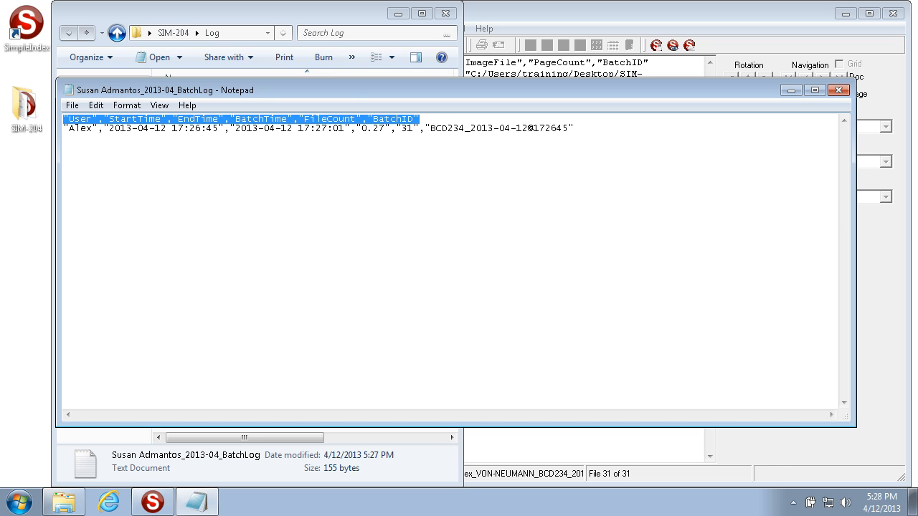
pyautogui.click(476, 122)
pyautogui.moveTo(645, 137); pyautogui.dragTo(46, 127)
pyautogui.click(838, 89)
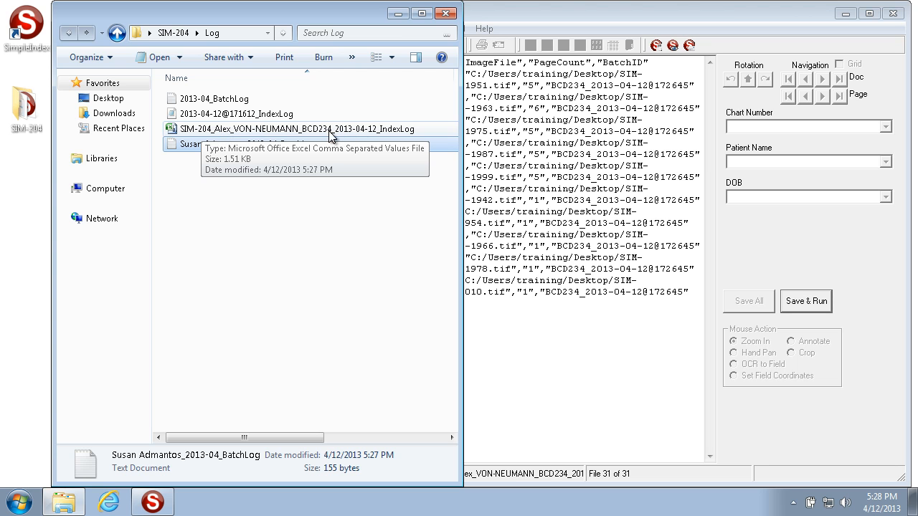
pyautogui.click(281, 228)
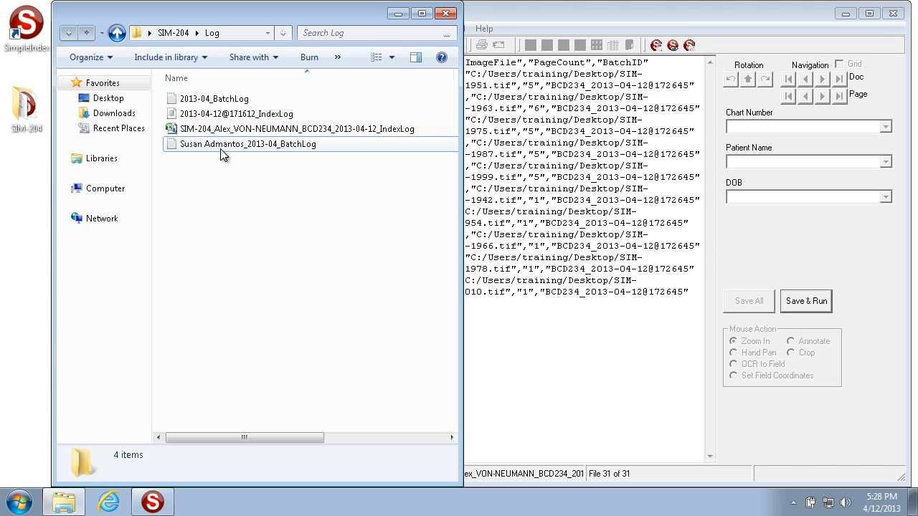